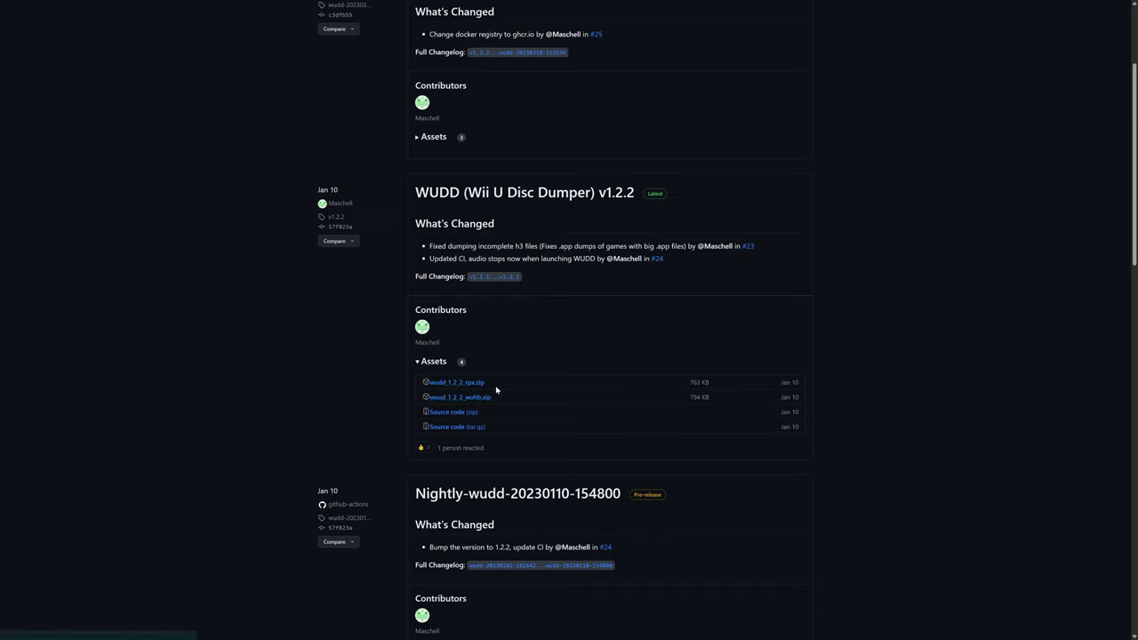
# - Download wudd_1_2_2_rpx.zip from the WUDD v1.2.2 release assets on GitHub
pyautogui.click(477, 384)
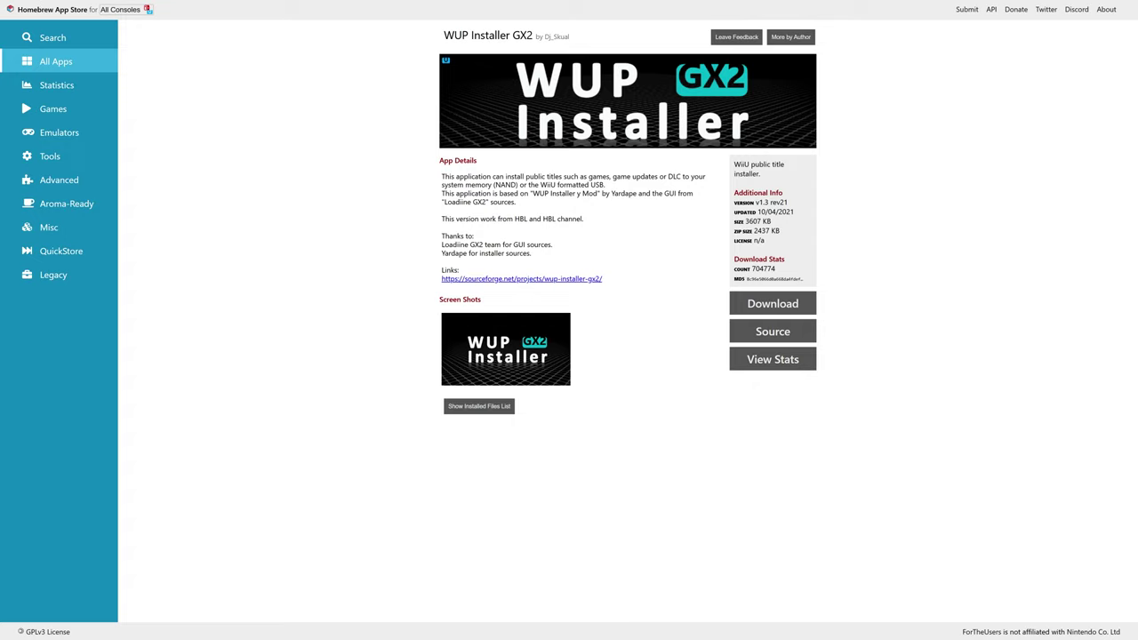
# - Download the WUP Installer GX2 v1.3 rev21 package from its Homebrew App Store page
pyautogui.click(769, 306)
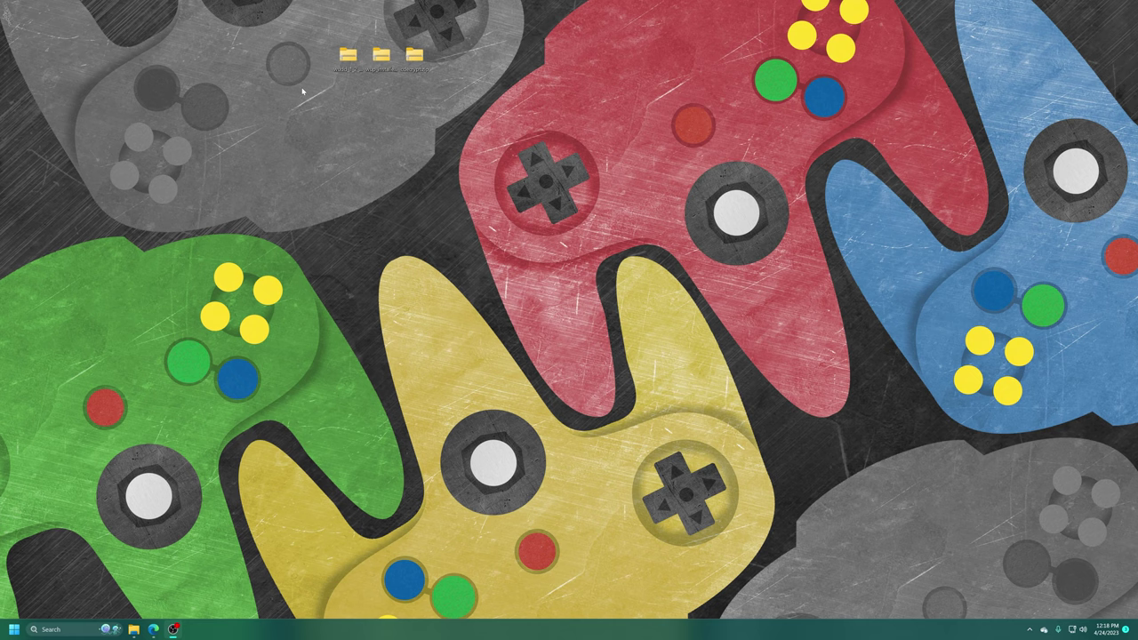
# - Extract all three downloaded zips with 7-Zip, each into its own folder
pyautogui.moveTo(334, 86); pyautogui.dragTo(418, 53)
pyautogui.rightClick(416, 53)
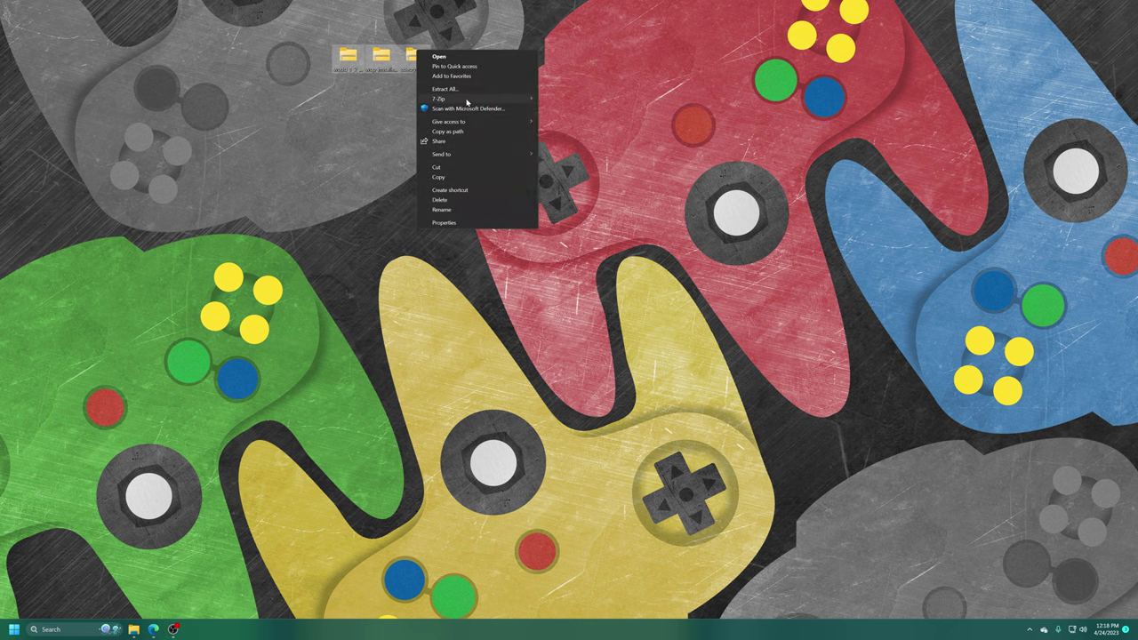
pyautogui.moveTo(467, 98)
pyautogui.click(584, 118)
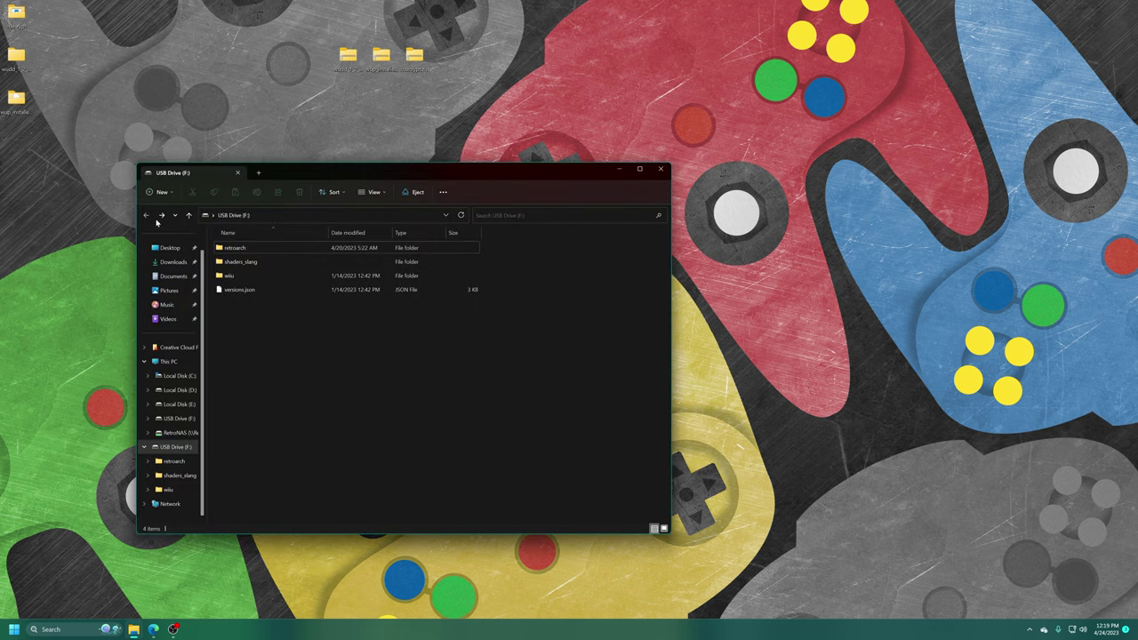
# - Copy the extracted WUDD wiiu folder onto the root of USB Drive (F:)
pyautogui.doubleClick(16, 55)
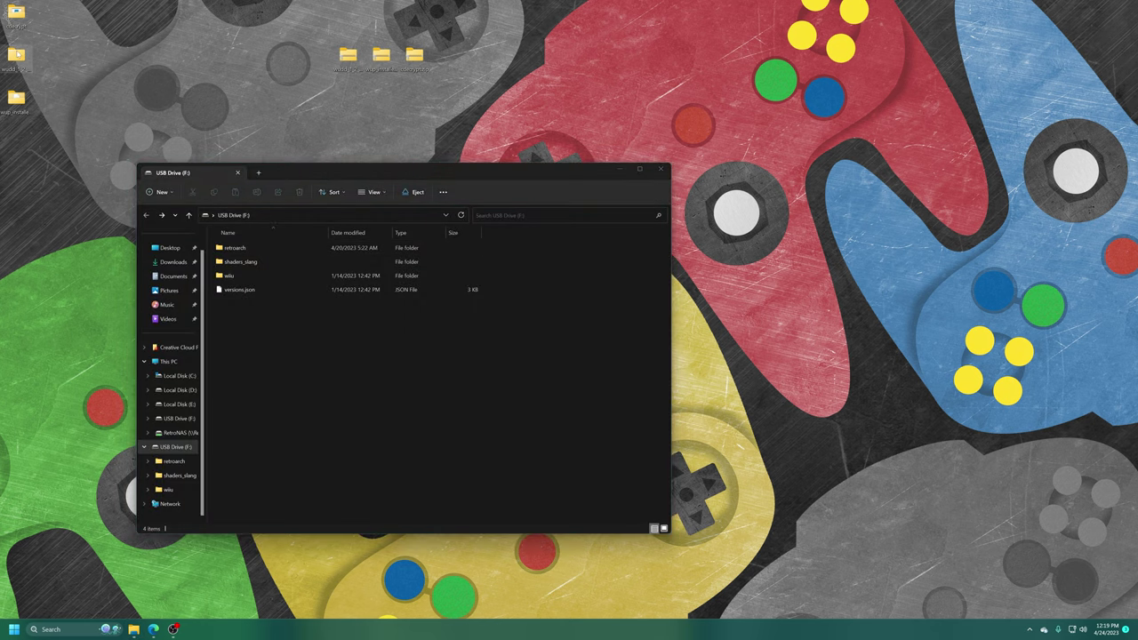
pyautogui.moveTo(227, 158); pyautogui.dragTo(682, 253)
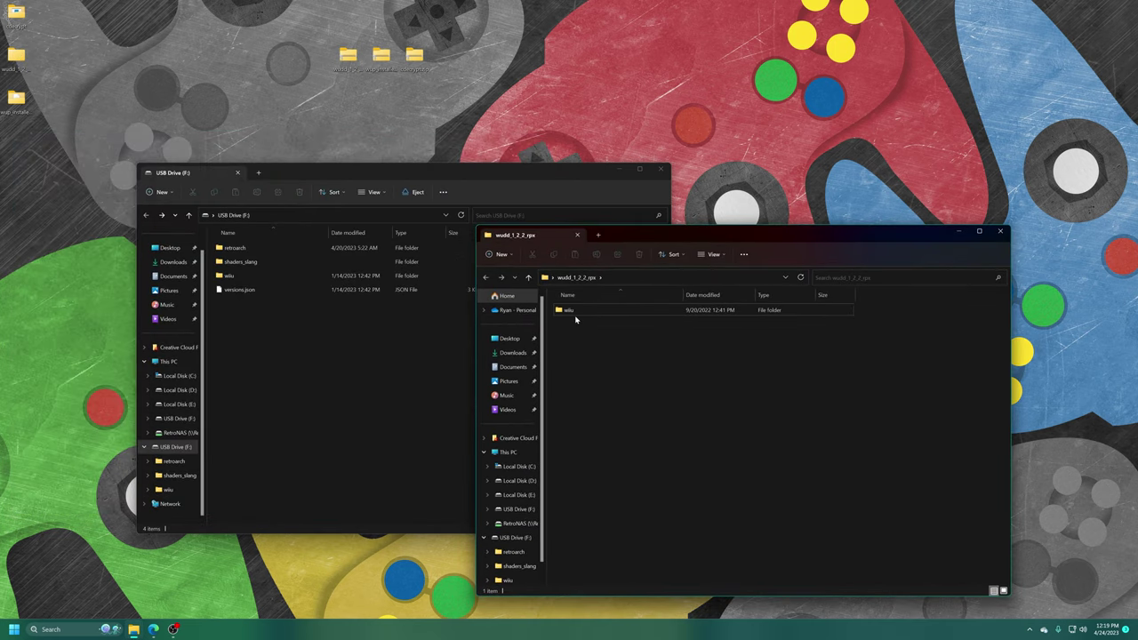
pyautogui.doubleClick(569, 309)
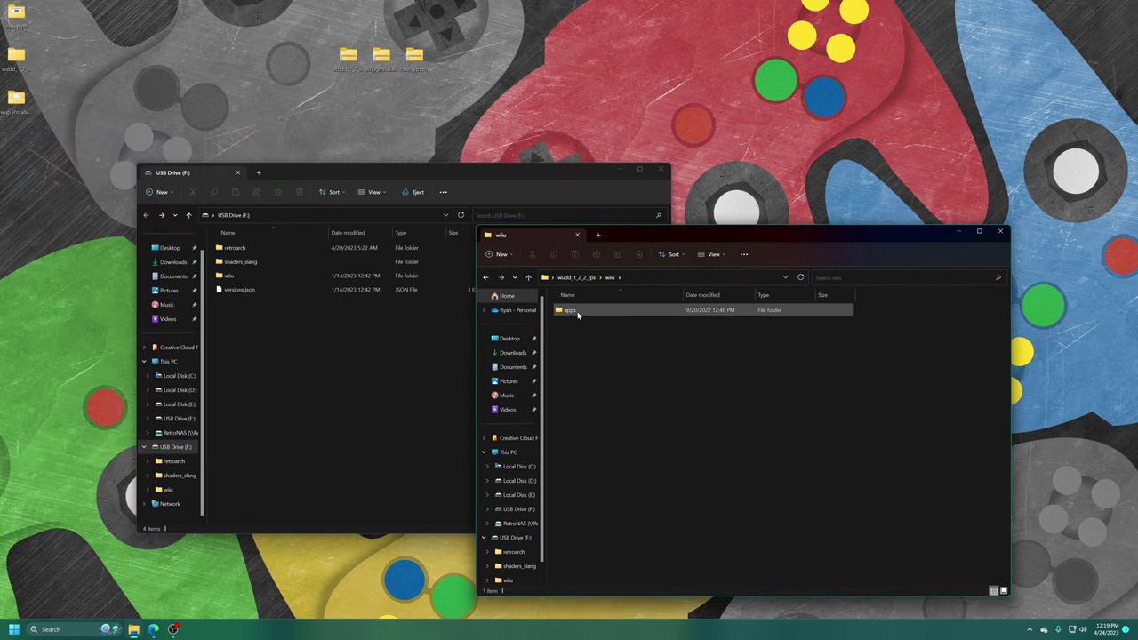
pyautogui.hotkey('alt', 'Left')
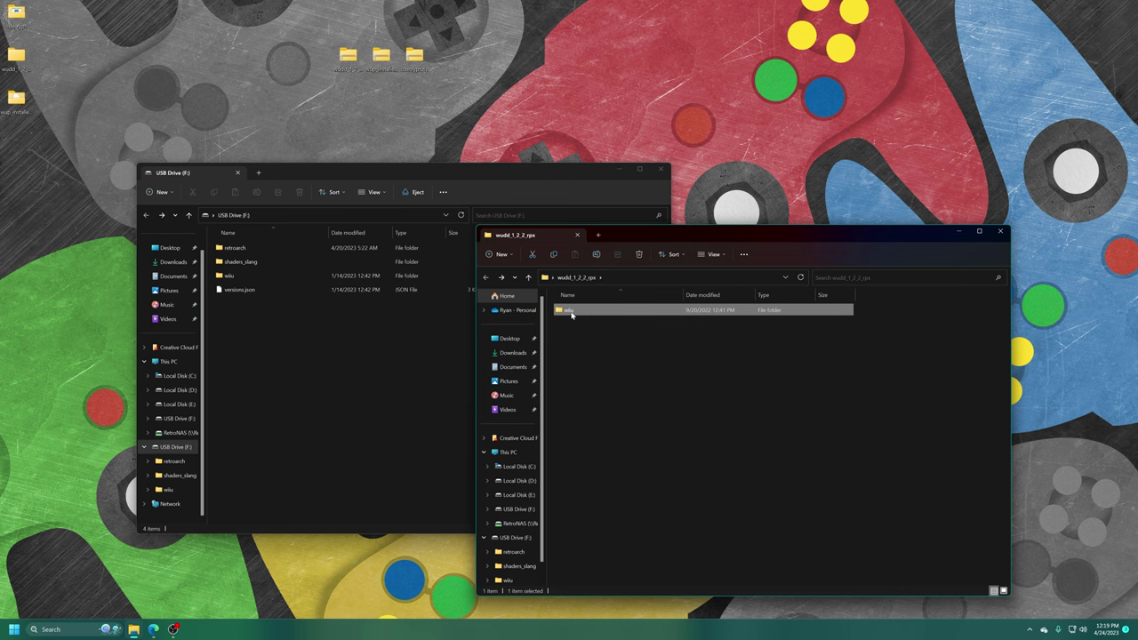
pyautogui.moveTo(572, 312); pyautogui.dragTo(233, 438)
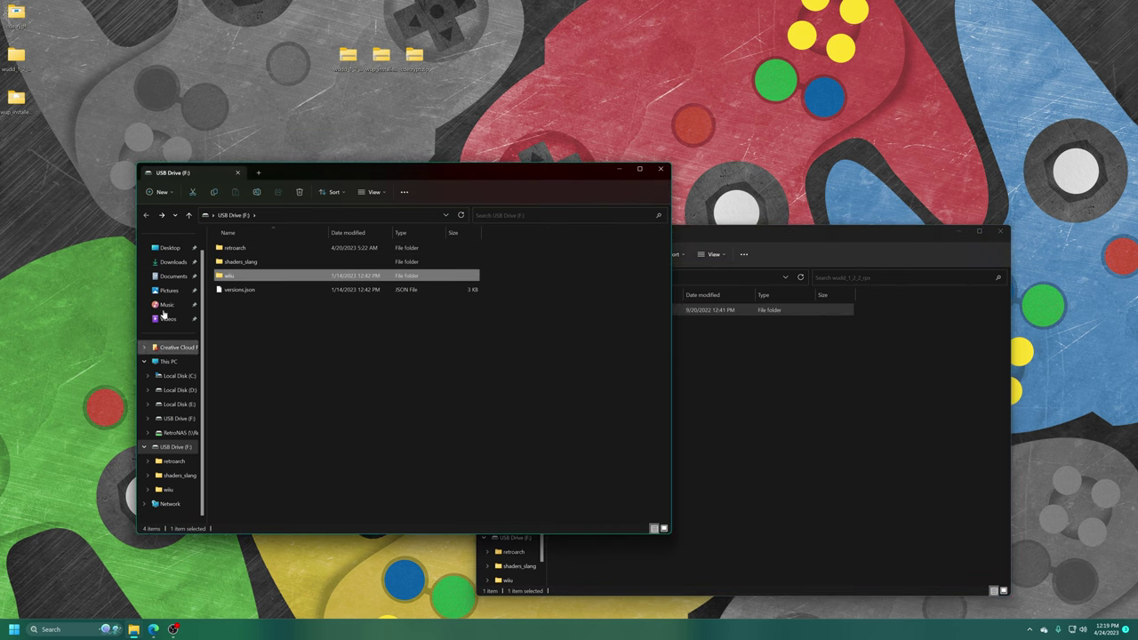
# - Copy the WUP Installer GX2 wiiu folder, info.json, manifest.install and screen1.png to the drive, then close both windows
pyautogui.doubleClick(16, 99)
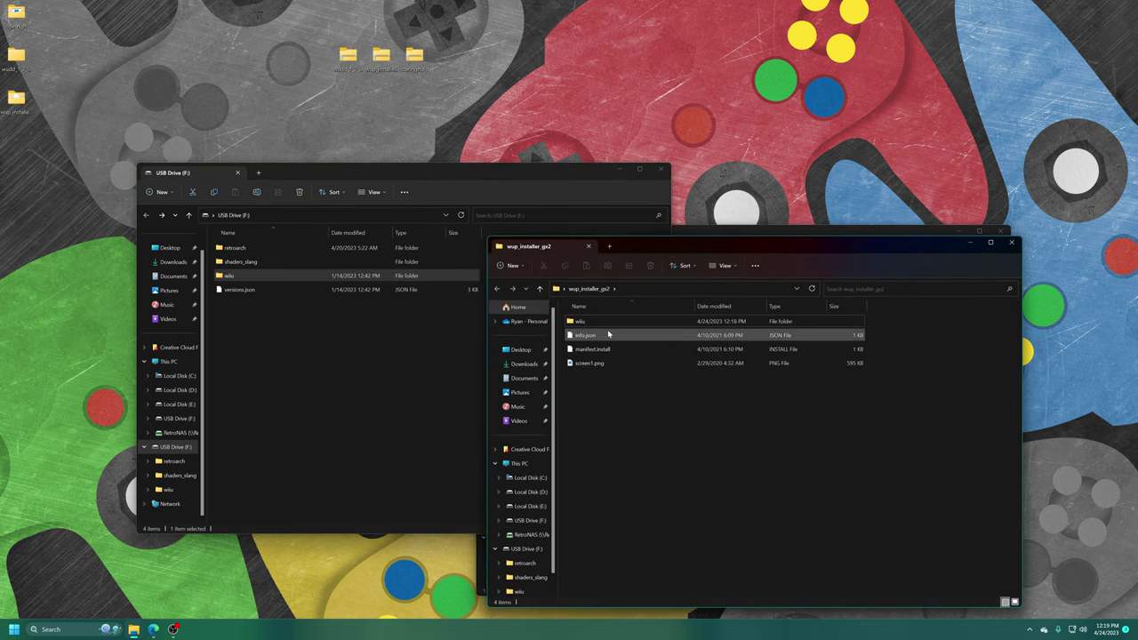
pyautogui.doubleClick(582, 321)
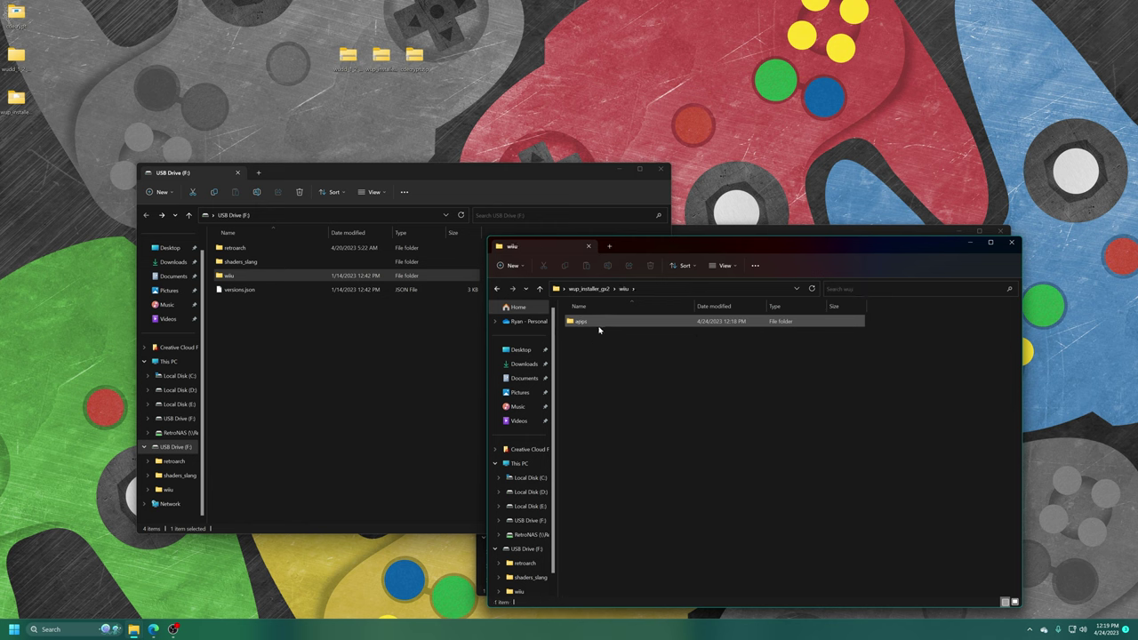
pyautogui.hotkey('alt', 'Up')
pyautogui.moveTo(595, 321); pyautogui.dragTo(389, 382)
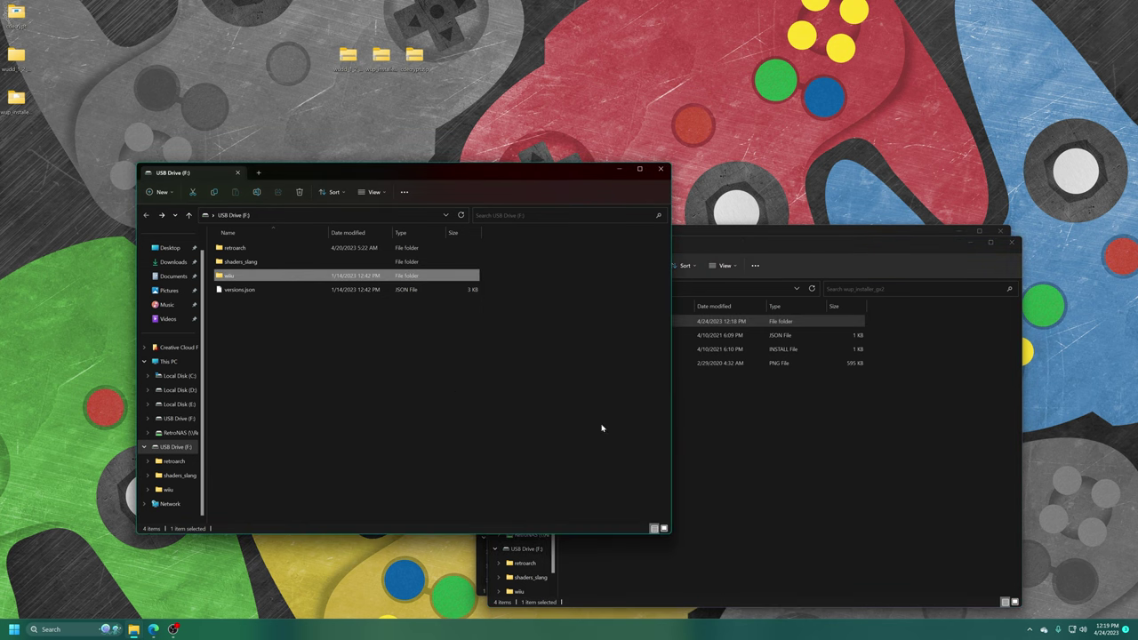
pyautogui.click(776, 468)
pyautogui.moveTo(613, 407); pyautogui.dragTo(330, 429)
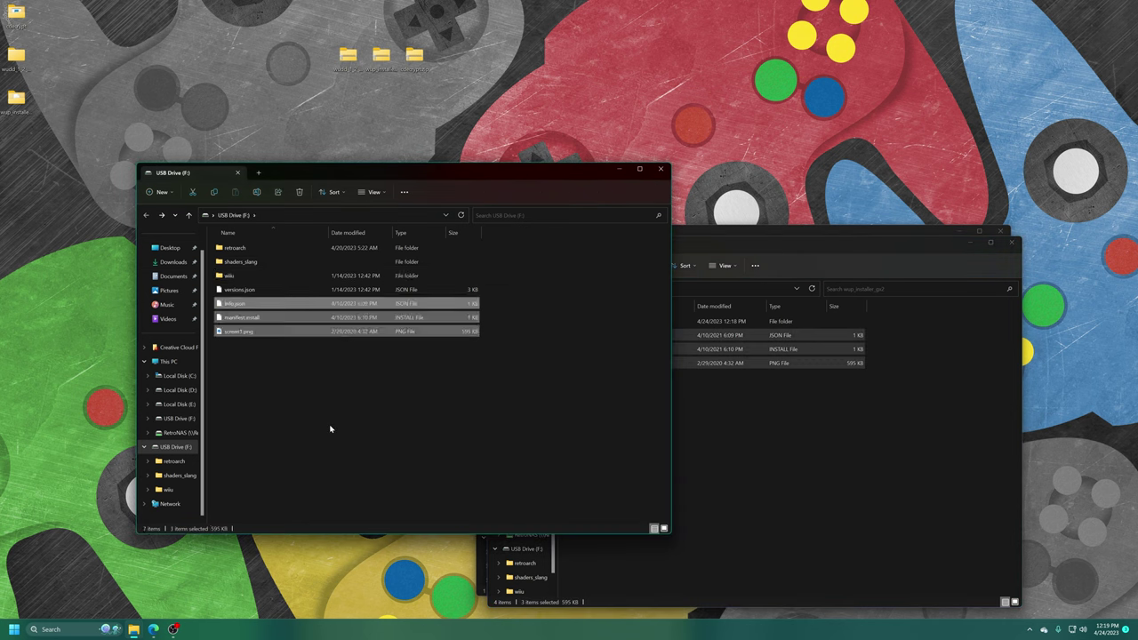
pyautogui.click(578, 378)
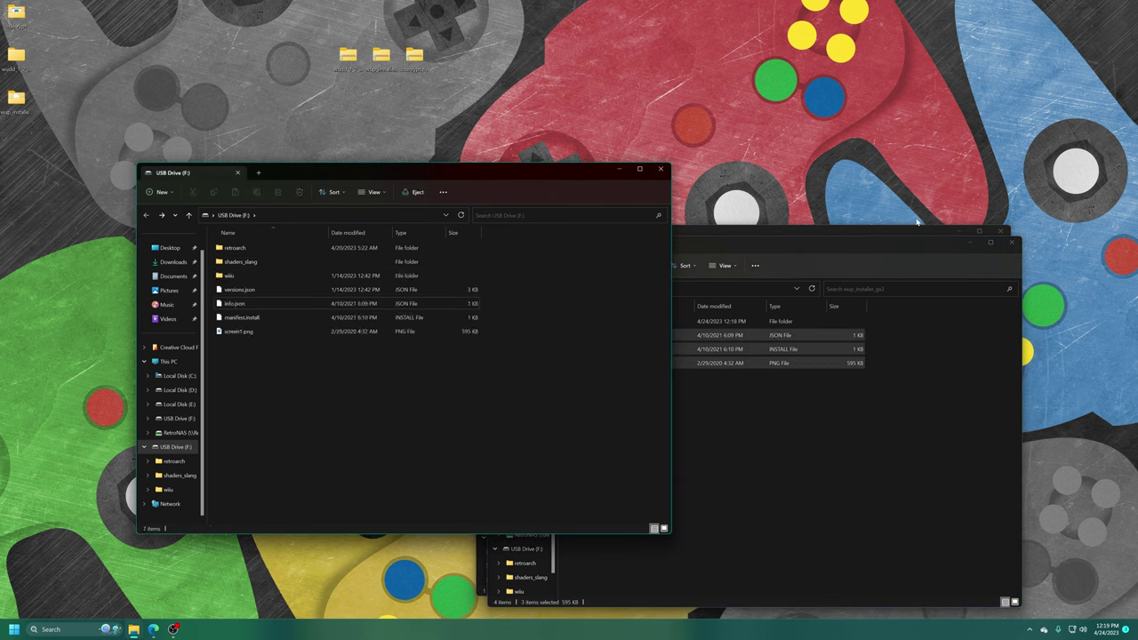
pyautogui.click(999, 230)
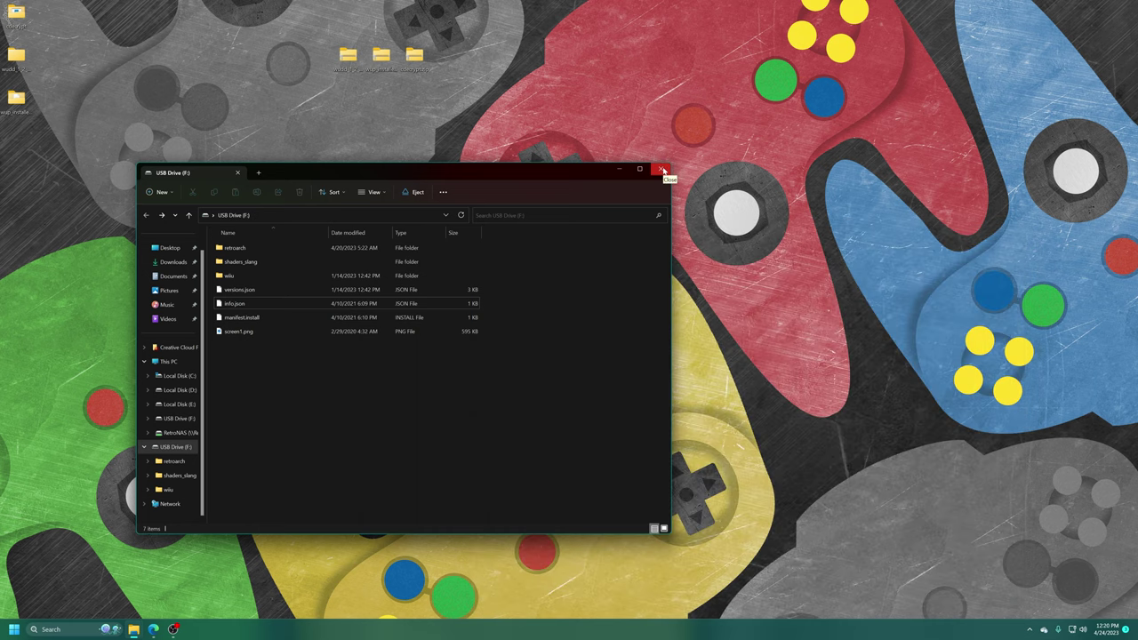
pyautogui.click(662, 170)
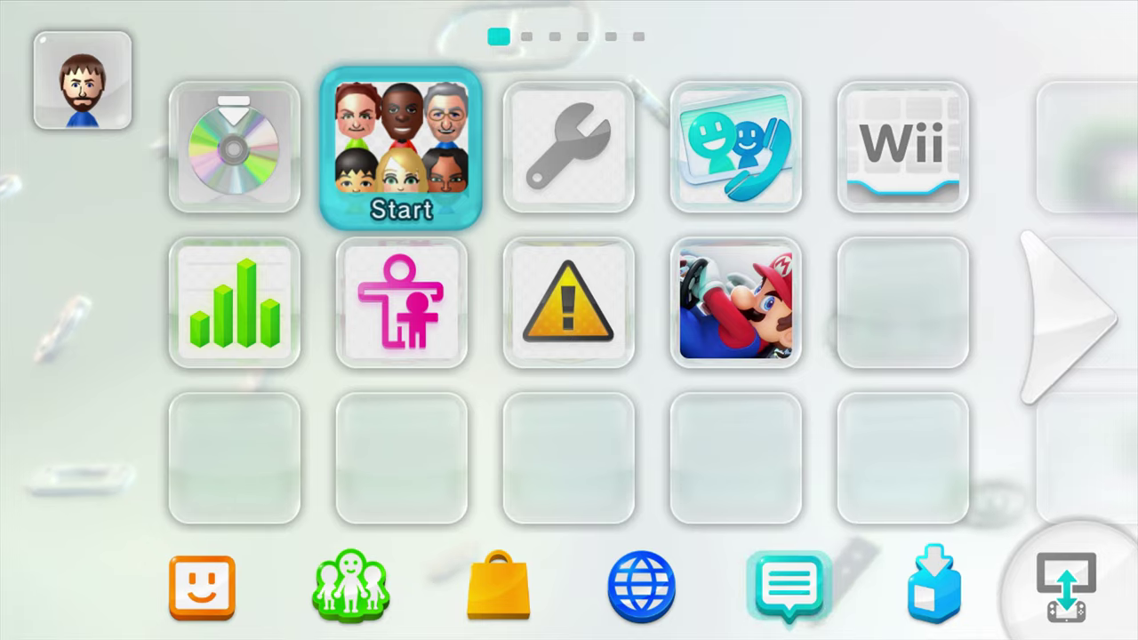
# - Enter Homebrew Launcher through Mii Maker, then select and load HB App Store
pyautogui.press('Return')
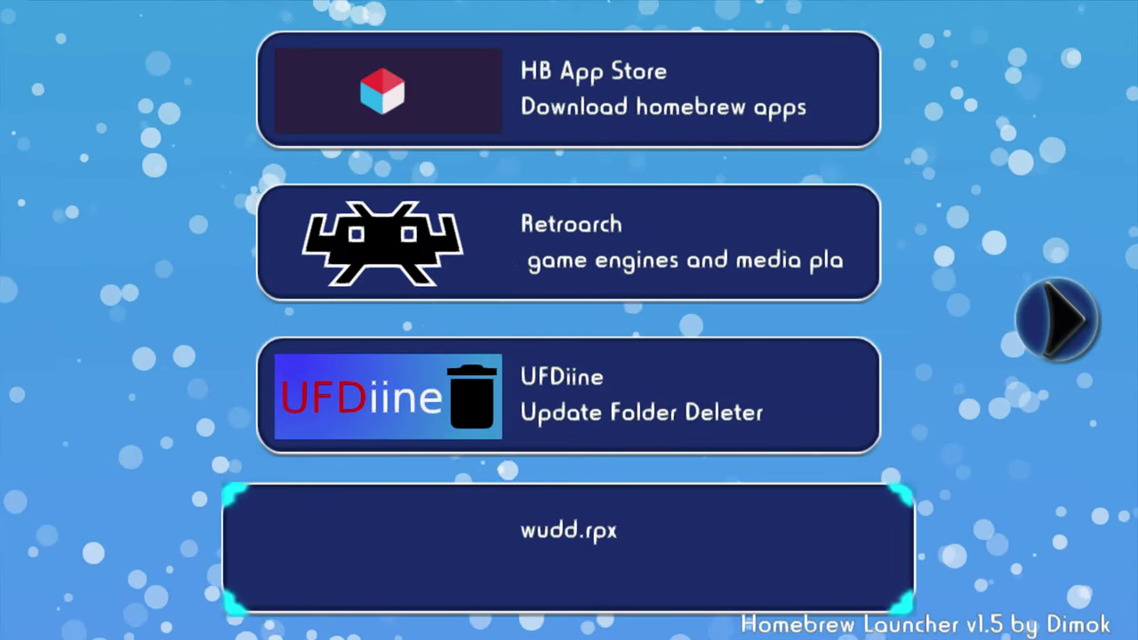
pyautogui.press('Right')
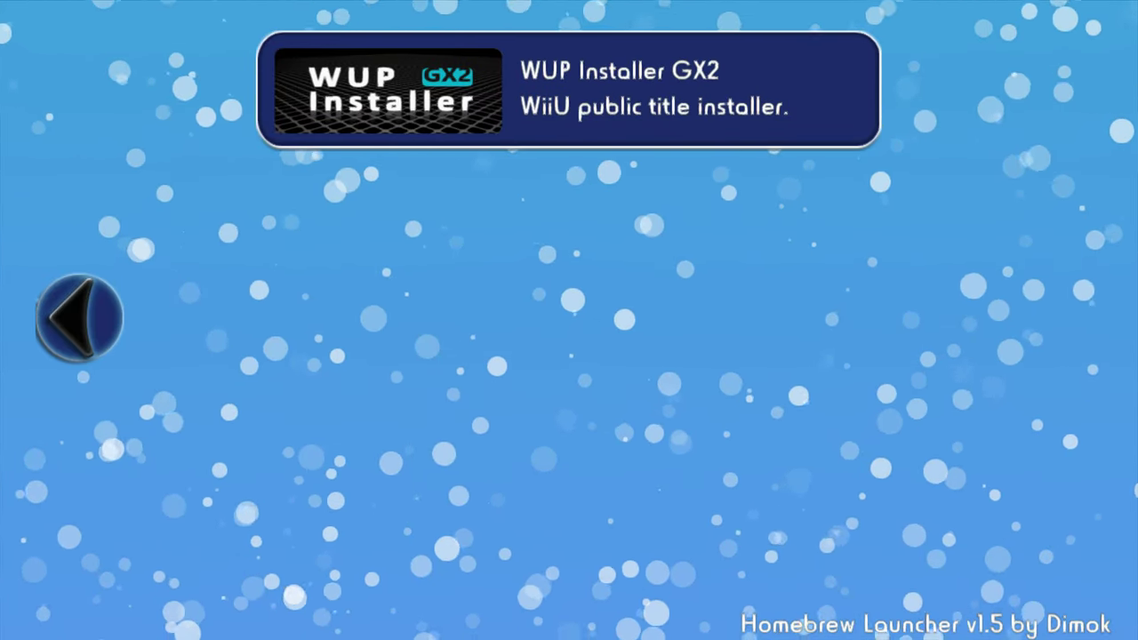
pyautogui.press('Left')
pyautogui.press('Right')
pyautogui.press('Left')
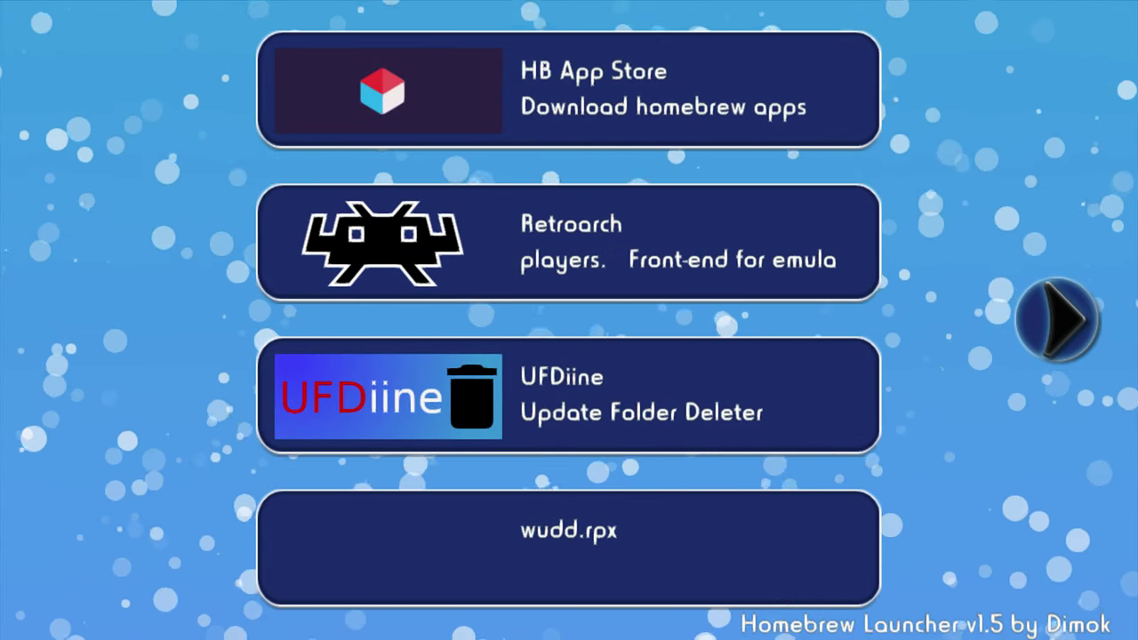
pyautogui.press('Down')
pyautogui.press('Down')
pyautogui.press('Down')
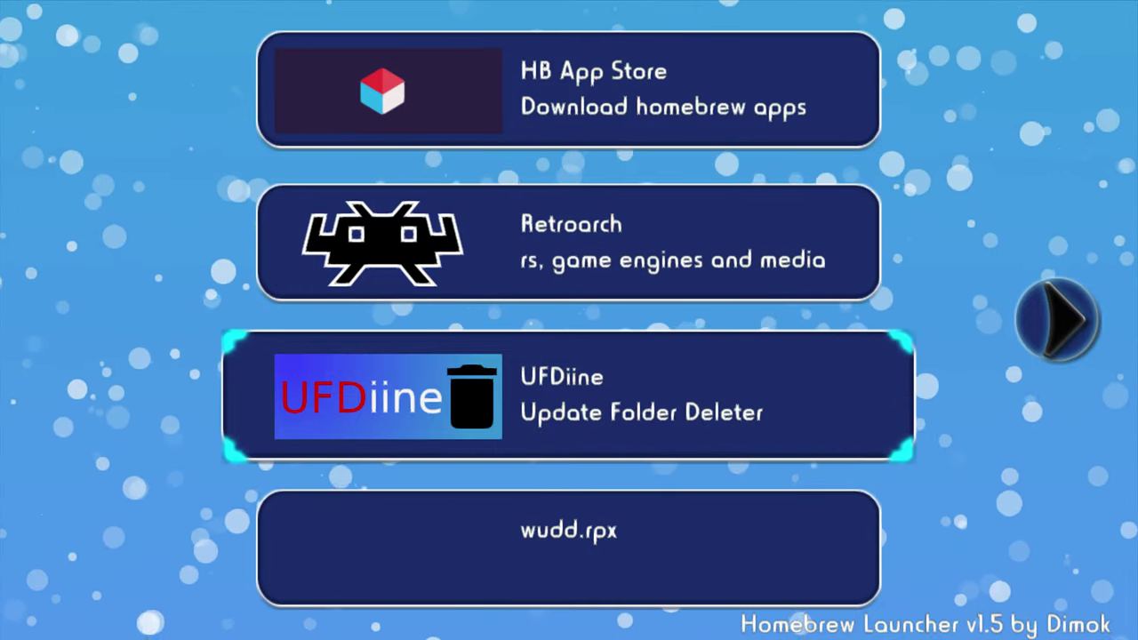
pyautogui.press('Down')
pyautogui.press('Up')
pyautogui.press('Up')
pyautogui.press('Up')
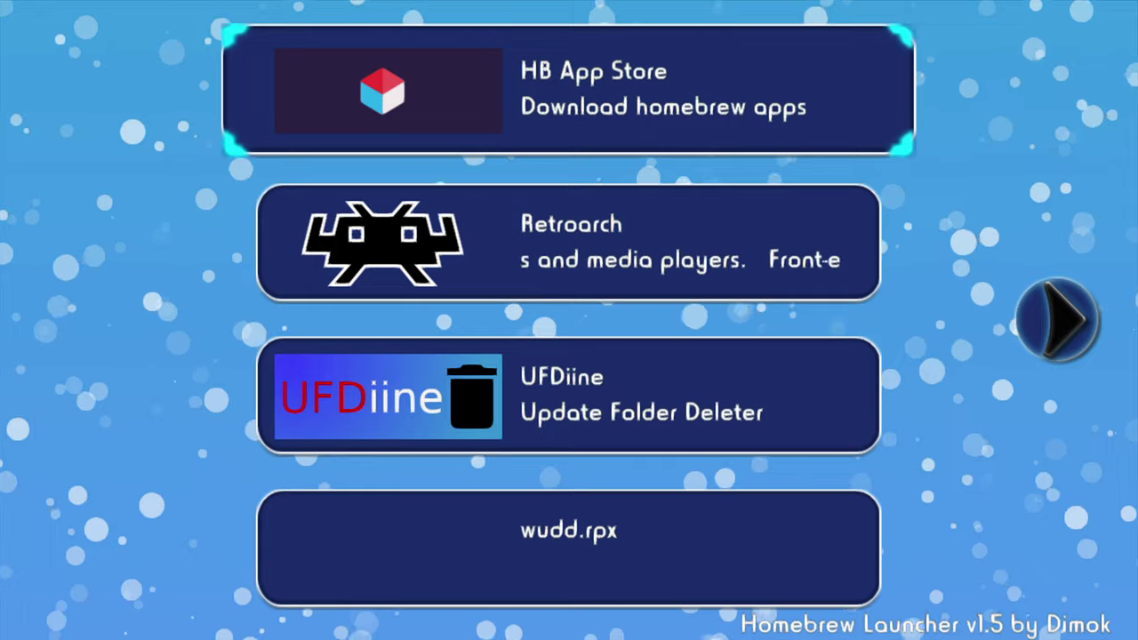
pyautogui.press('Return')
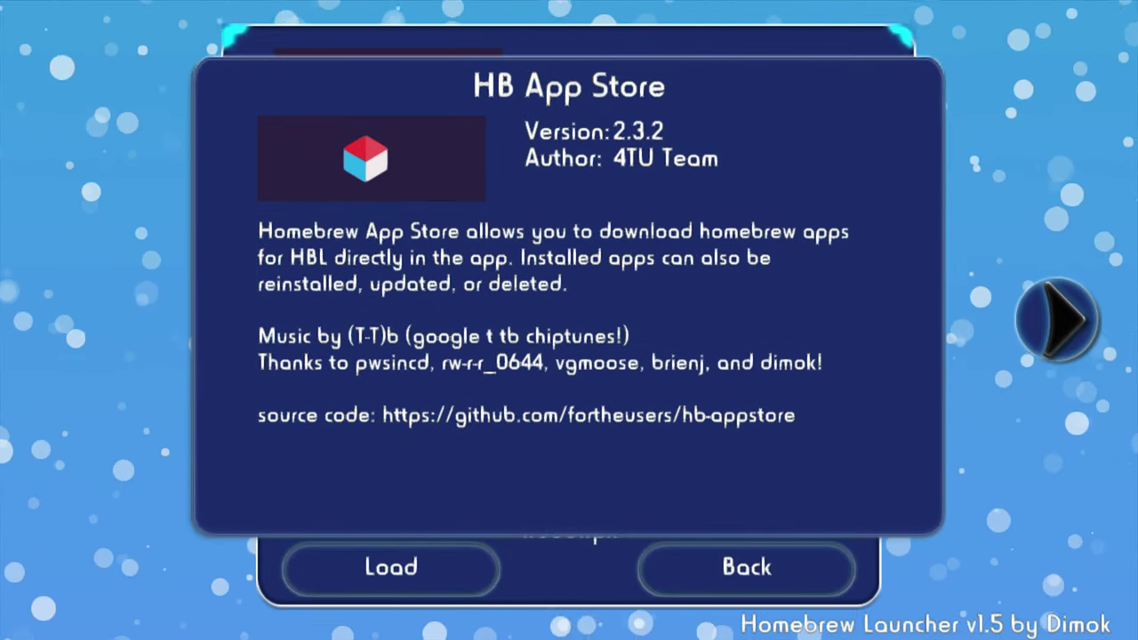
pyautogui.press('Return')
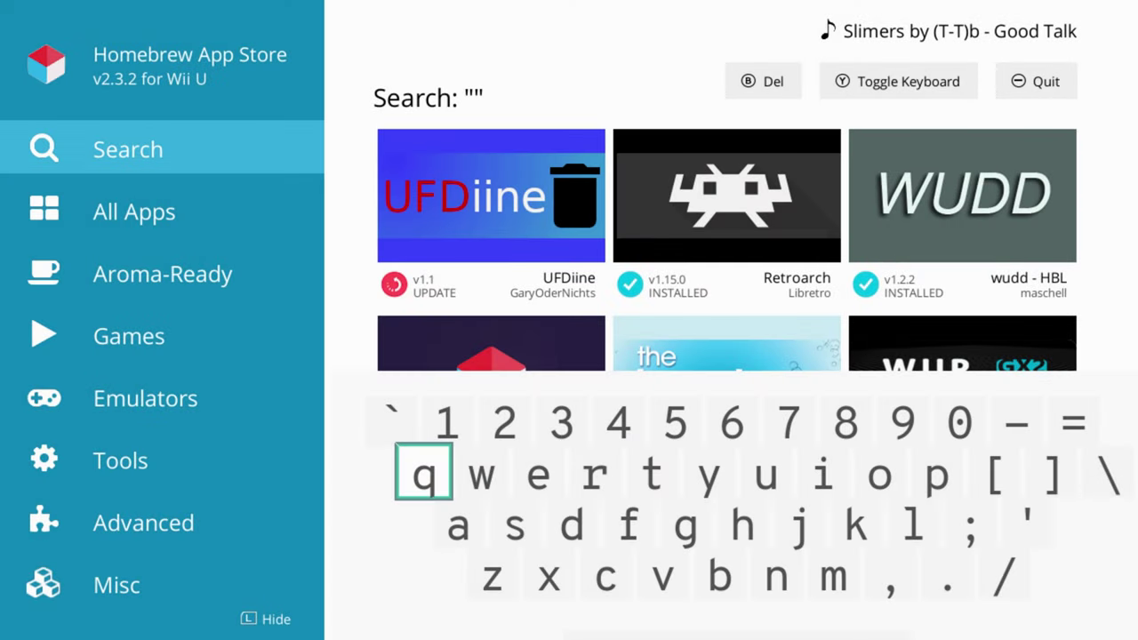
# - Search the store for 'wu' and open the WUDD app's detail page
pyautogui.press('Right')
pyautogui.press('Return')
pyautogui.press('Down')
pyautogui.press('Down')
pyautogui.press('Right')
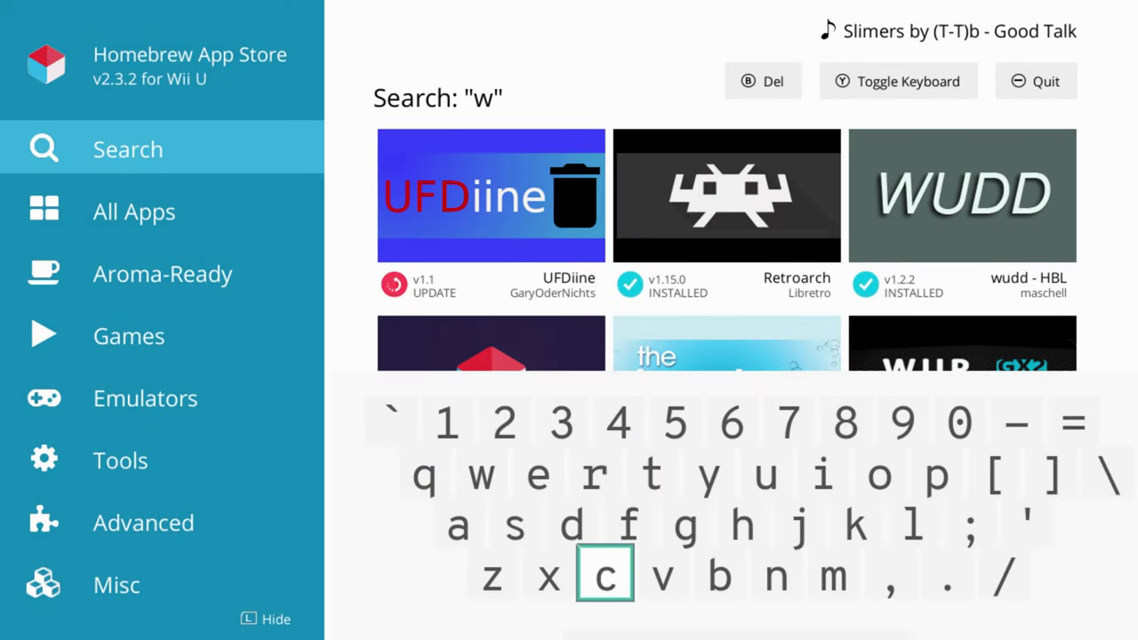
pyautogui.press('Right')
pyautogui.press('Right')
pyautogui.press('Right')
pyautogui.press('Up')
pyautogui.press('Up')
pyautogui.press('Right')
pyautogui.press('Return')
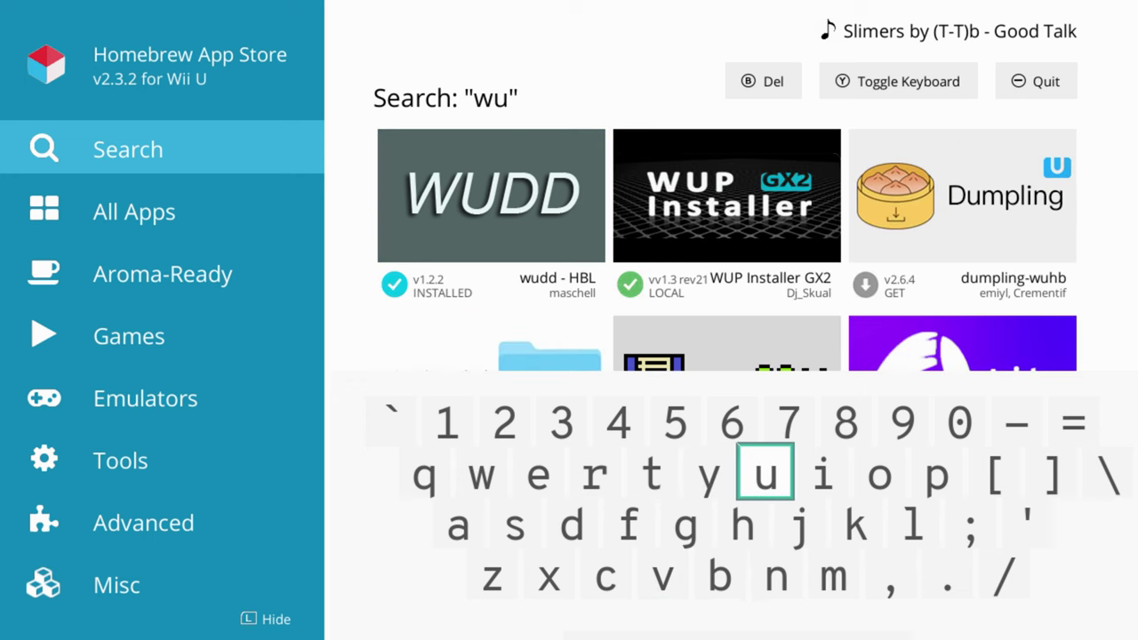
pyautogui.press('Down')
pyautogui.press('Left')
pyautogui.press('Left')
pyautogui.press('Left')
pyautogui.press('Left')
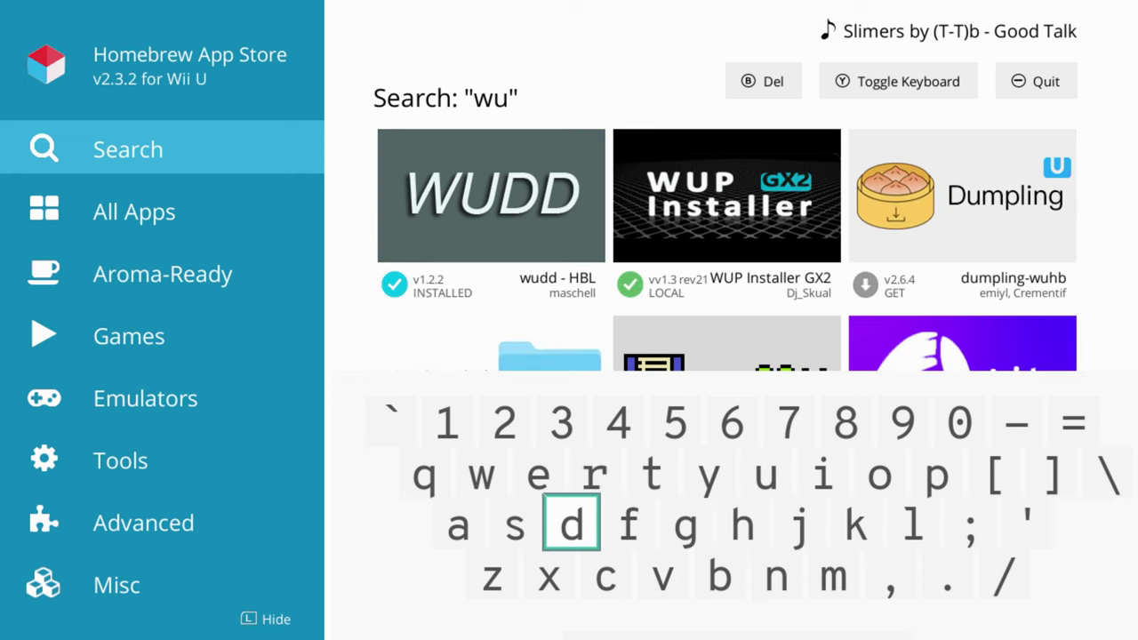
pyautogui.press('y')
pyautogui.press('Return')
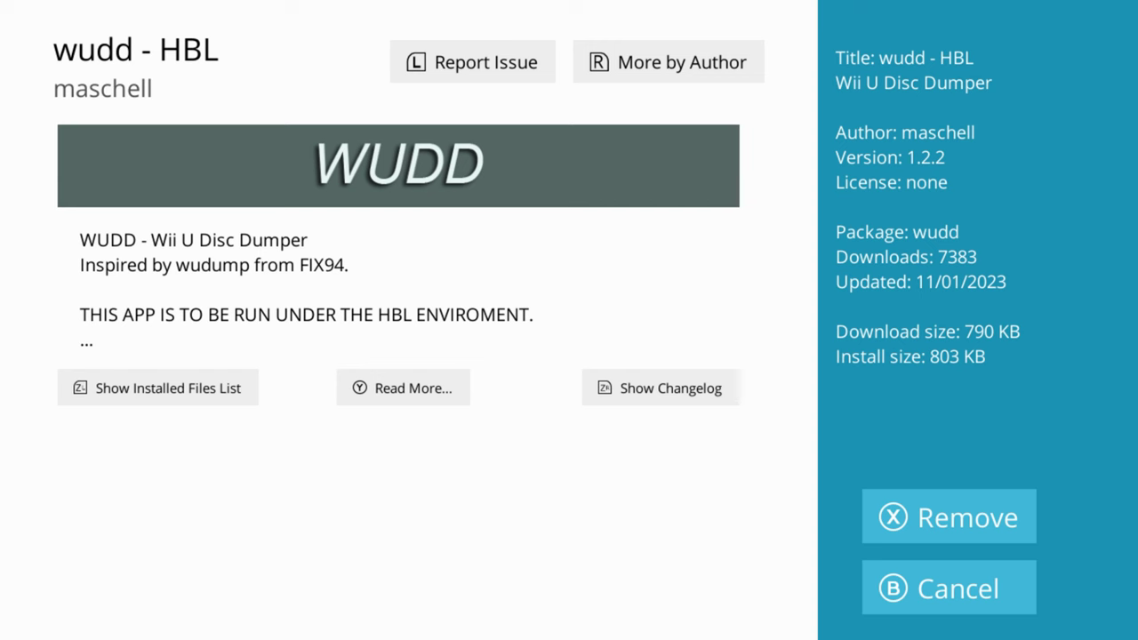
# - Remove wudd - HBL, then reopen its page and download it again as version 1.2.2
pyautogui.press('x')
pyautogui.press('Down')
pyautogui.press('Down')
pyautogui.press('Right')
pyautogui.press('Right')
pyautogui.press('Return')
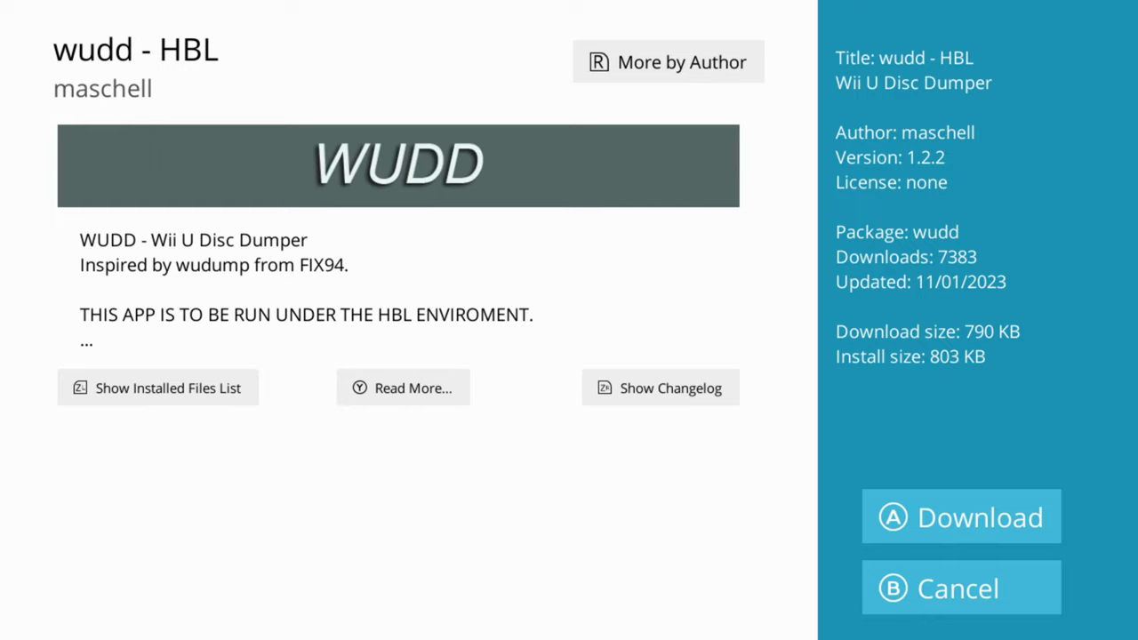
pyautogui.press('Return')
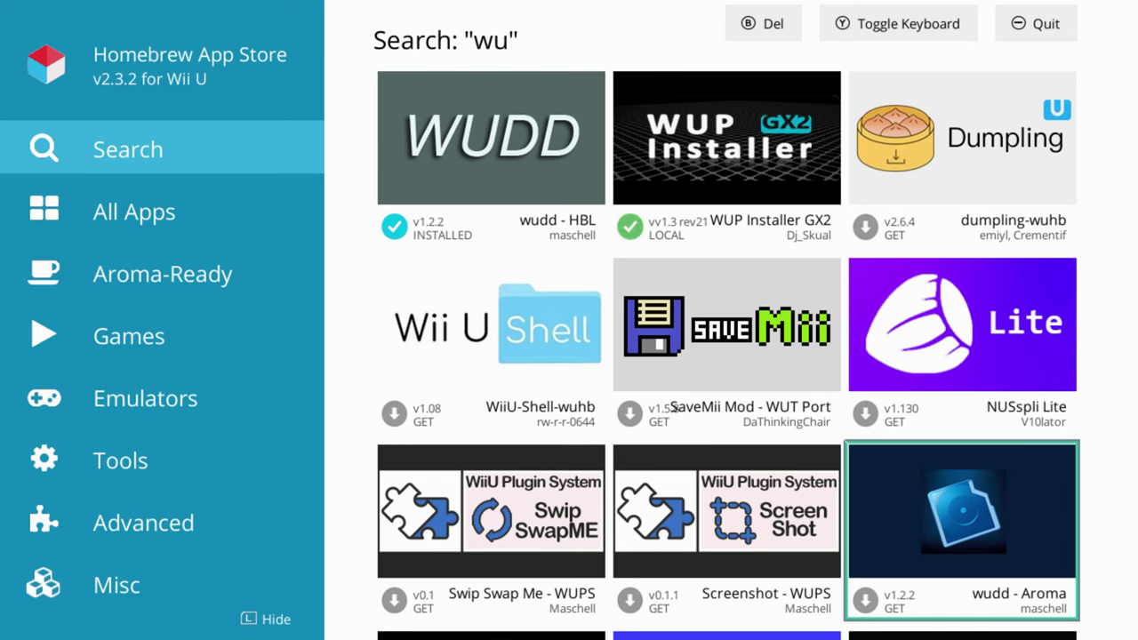
pyautogui.press('Up')
pyautogui.press('Up')
pyautogui.press('Left')
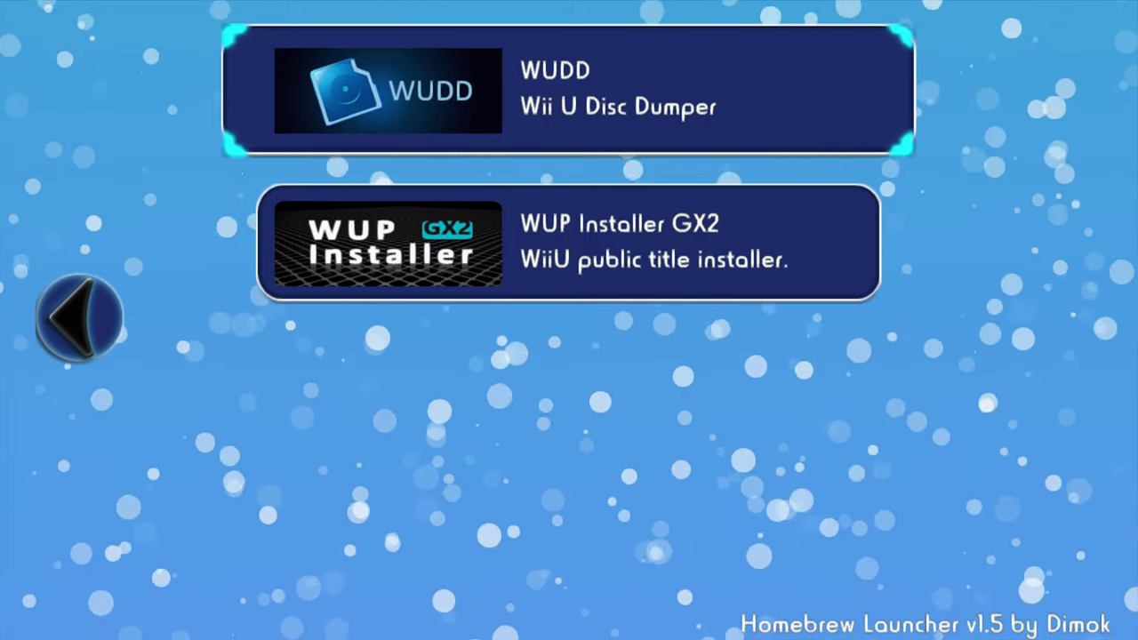
# - Open the WUDD entry in Homebrew Launcher and load it to reach the Wudump menu
pyautogui.press('Return')
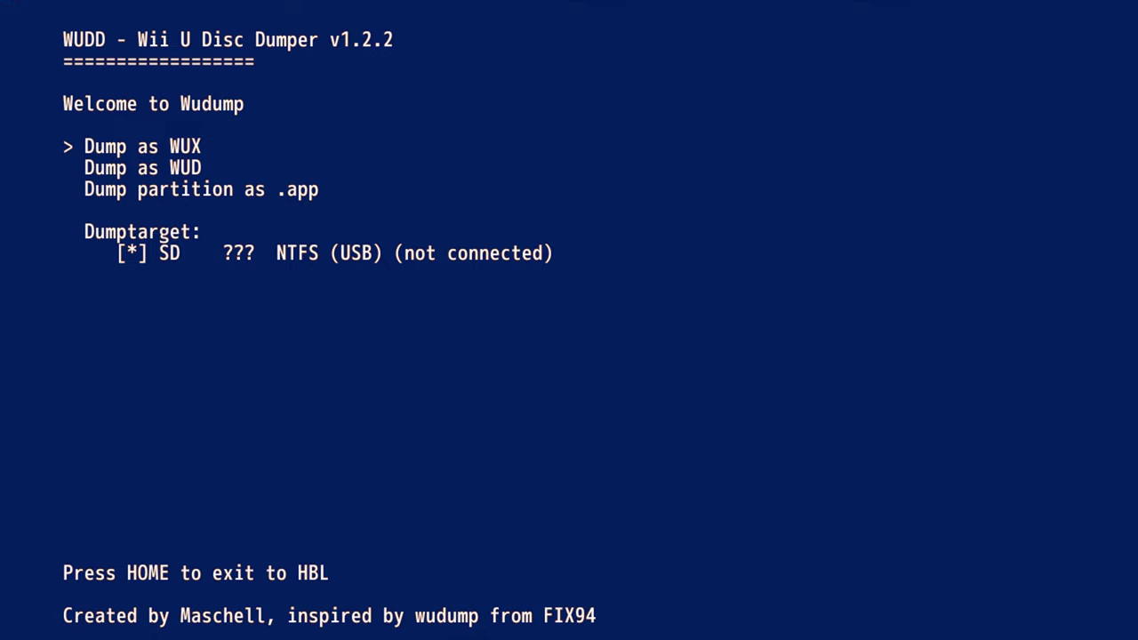
pyautogui.press('Down')
pyautogui.press('Down')
pyautogui.press('Down')
# - Dump the disc partition as .app files to the SD target, then return to the menu when done
pyautogui.press('Up')
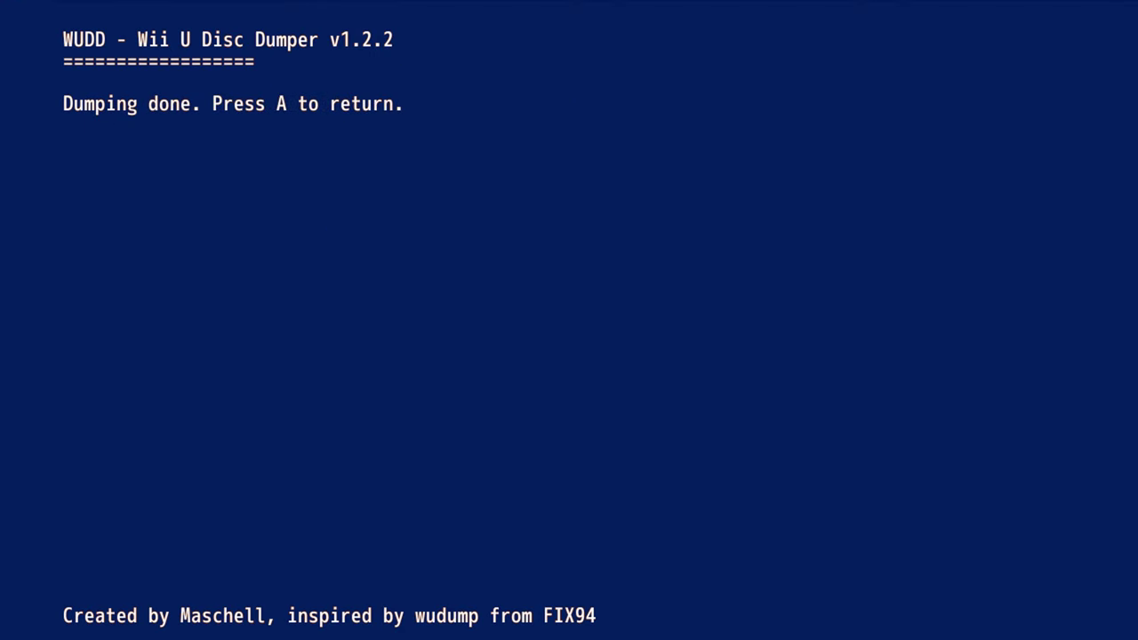
pyautogui.press('a')
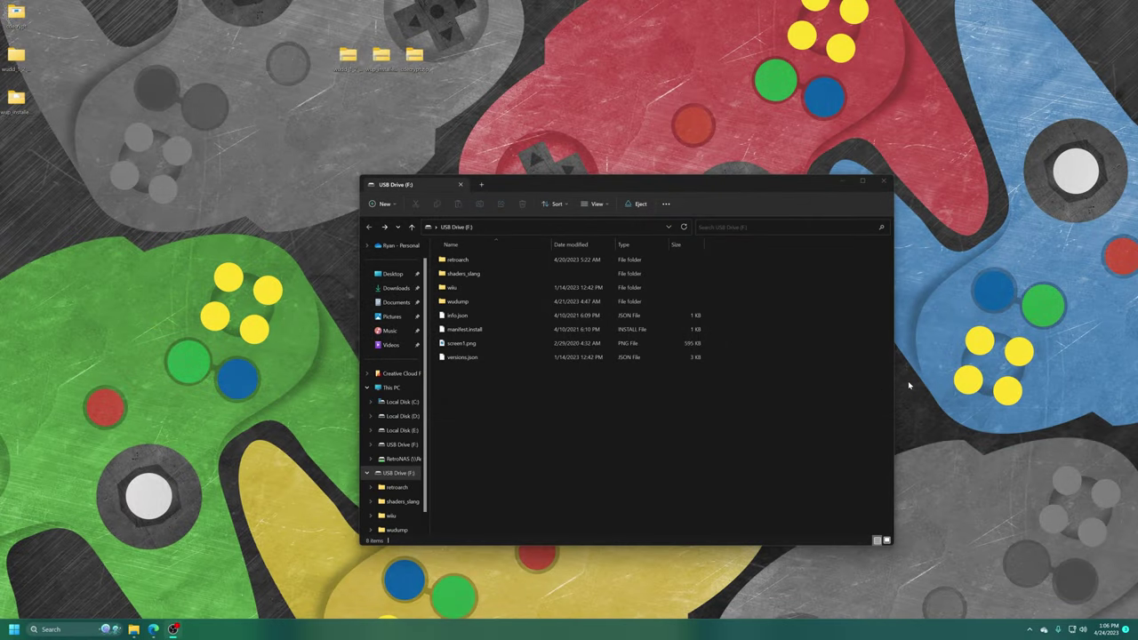
# - Open wudump > WUP-P-AQUE on USB Drive (F:) and check the GM title folder's 47 dumped files
pyautogui.doubleClick(457, 301)
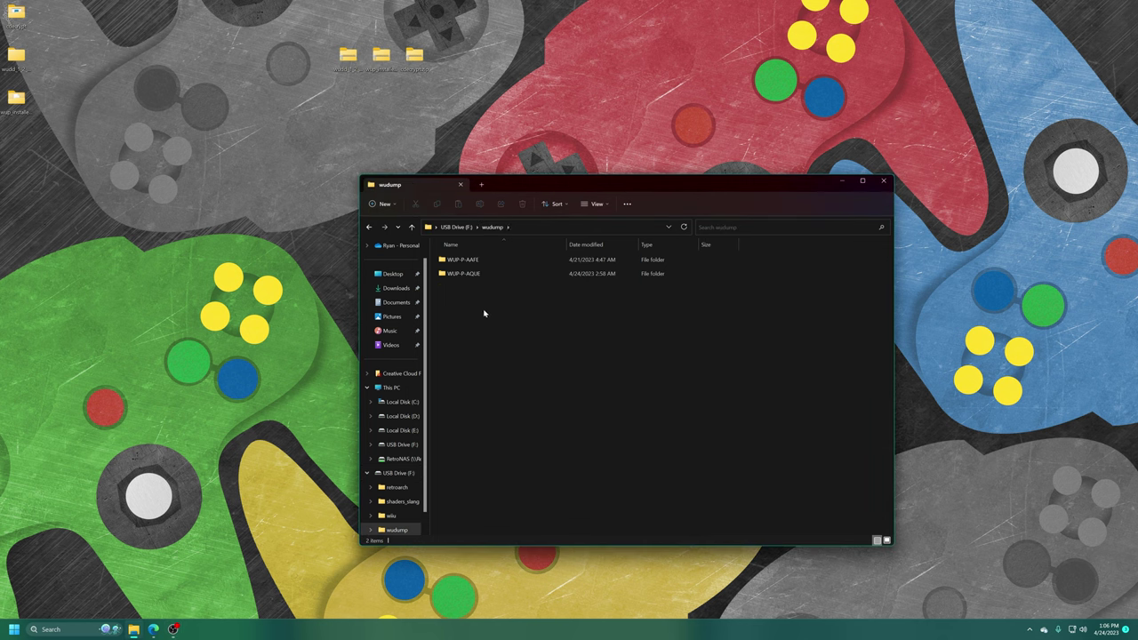
pyautogui.click(488, 259)
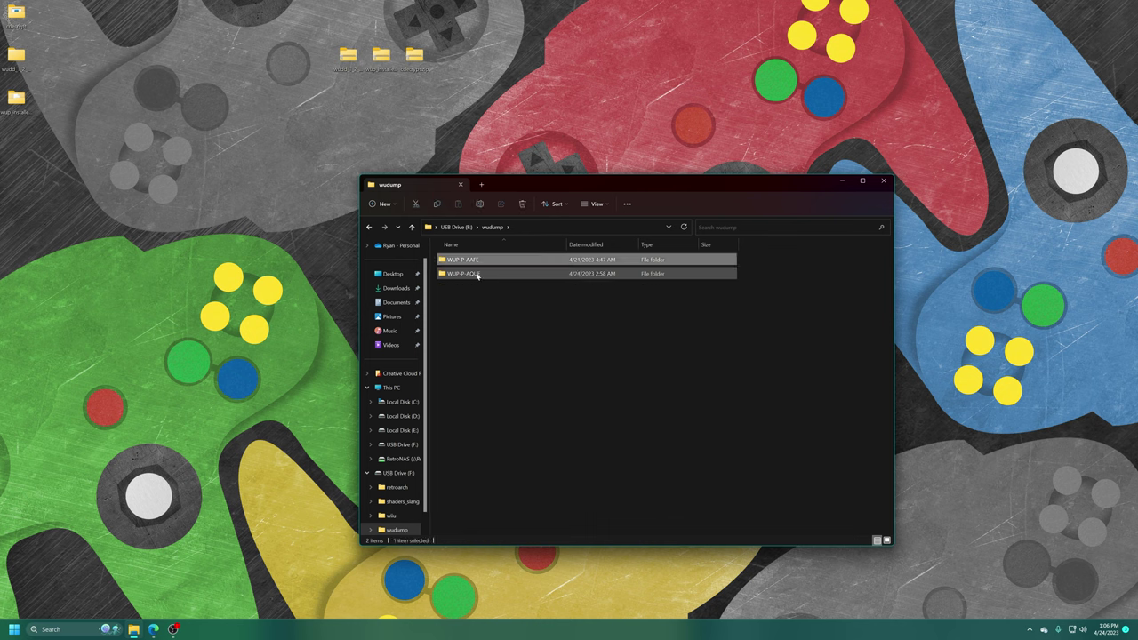
pyautogui.click(476, 273)
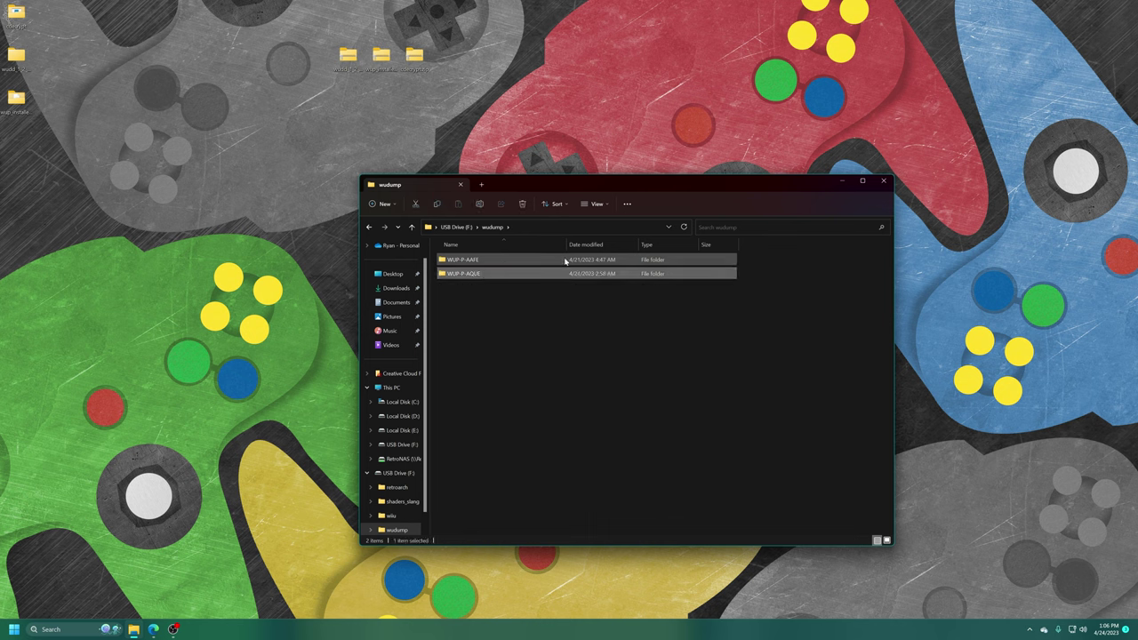
pyautogui.click(499, 389)
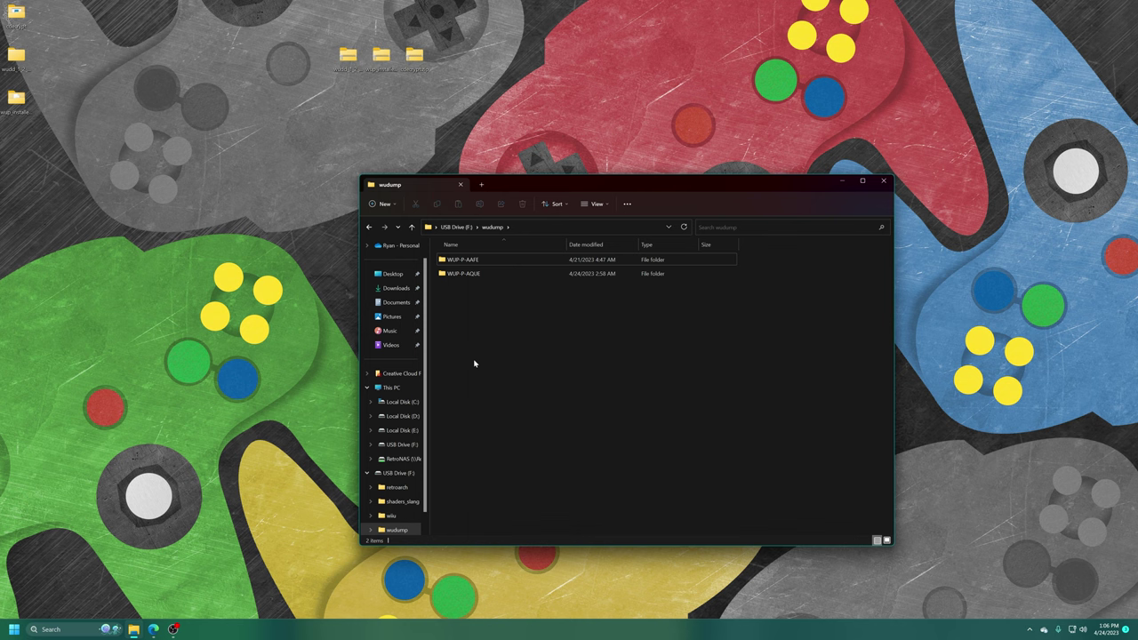
pyautogui.doubleClick(476, 274)
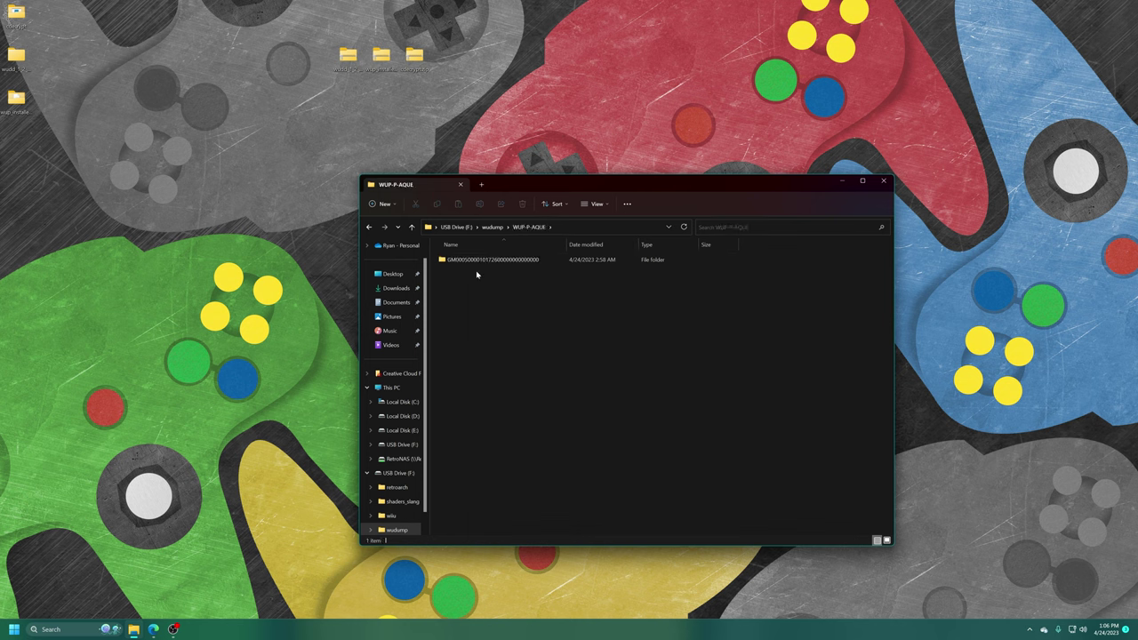
pyautogui.doubleClick(480, 259)
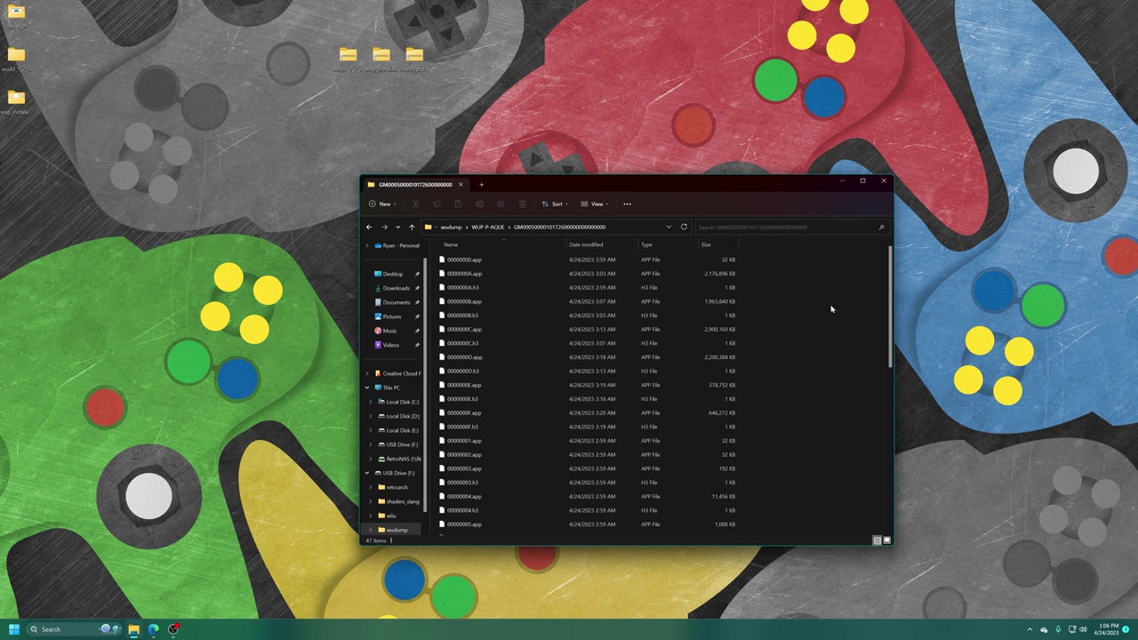
pyautogui.scroll(-5, 826, 307)
pyautogui.scroll(5, 763, 363)
pyautogui.hotkey('alt', 'Left')
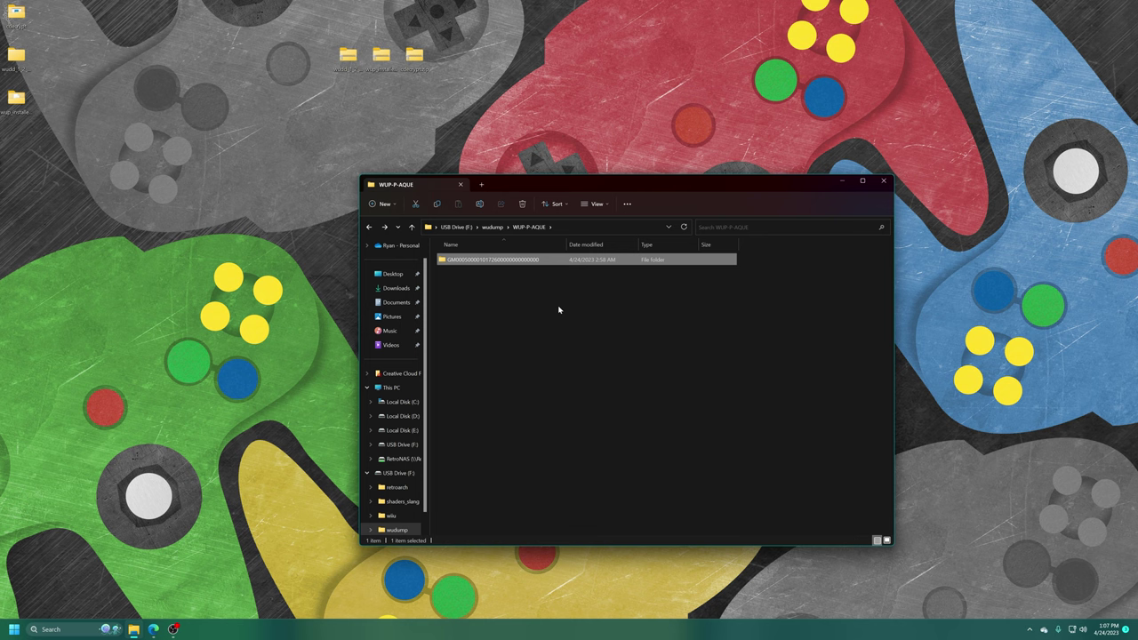
# - Cut the GM title folder from WUP-P-AQUE and return to the USB drive root
pyautogui.rightClick(482, 261)
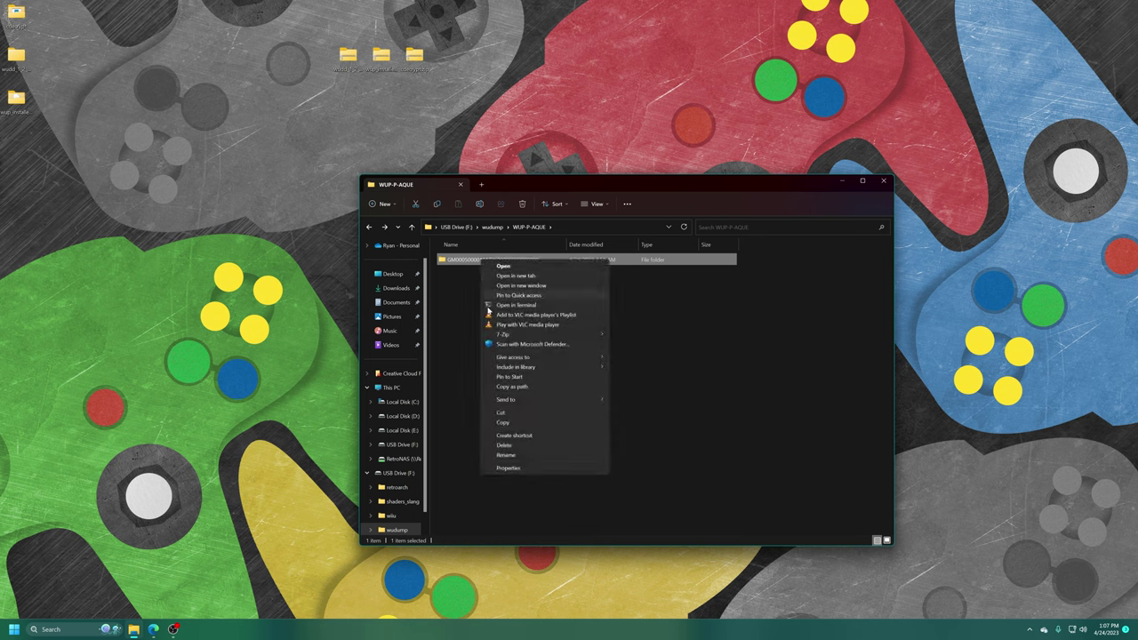
pyautogui.click(503, 414)
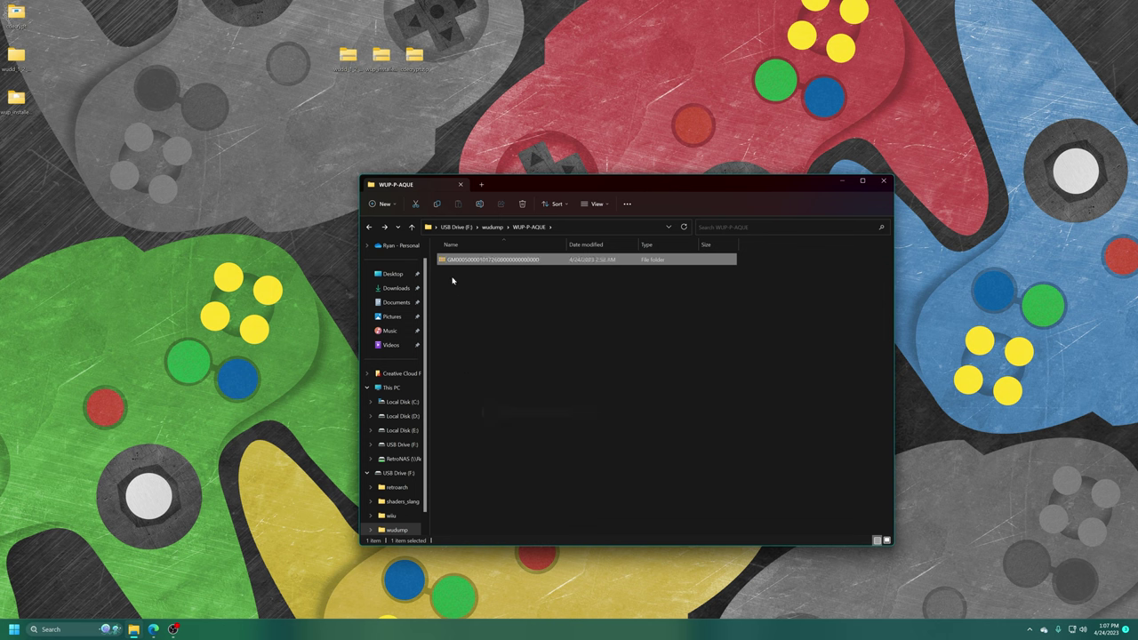
pyautogui.doubleClick(500, 266)
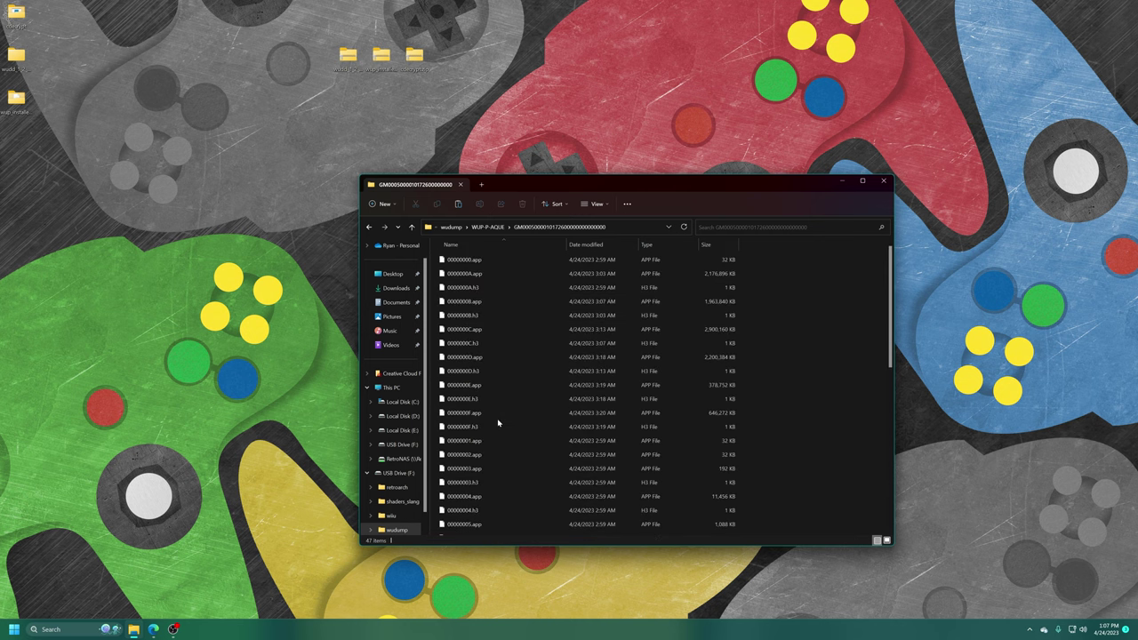
pyautogui.press('BackSpace')
pyautogui.press('BackSpace')
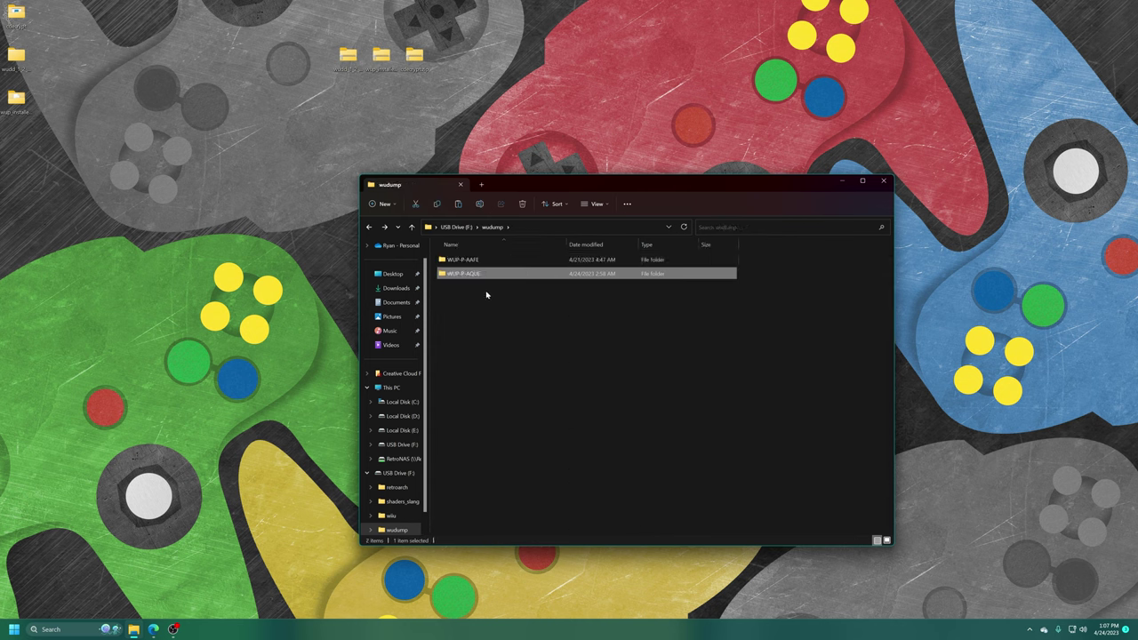
pyautogui.doubleClick(482, 277)
pyautogui.rightClick(480, 264)
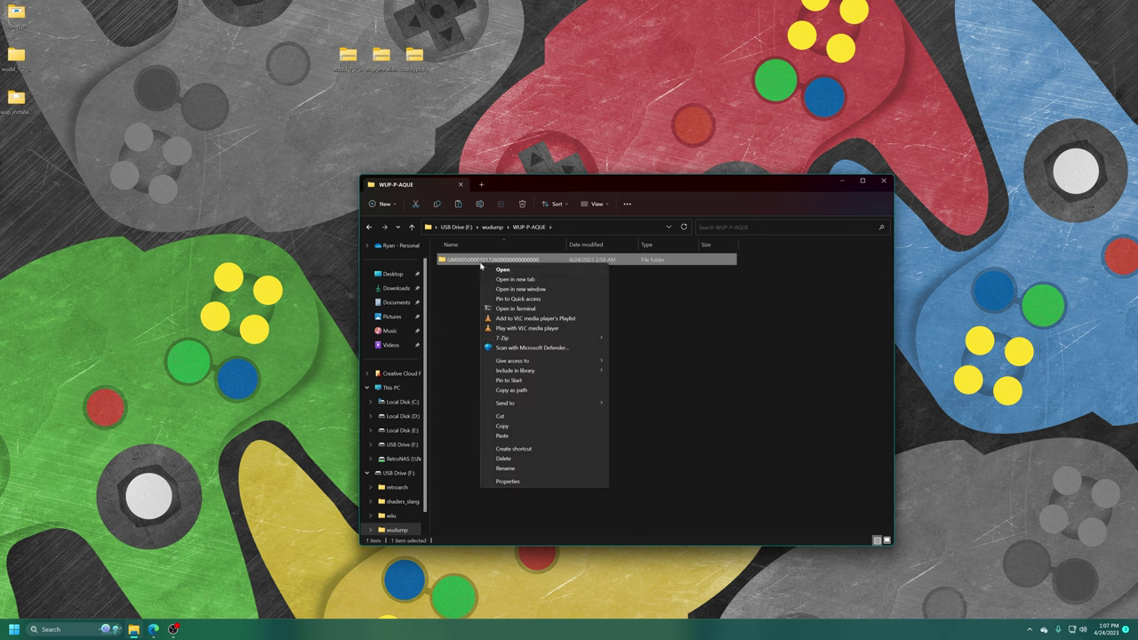
pyautogui.click(503, 416)
pyautogui.press('BackSpace')
pyautogui.press('BackSpace')
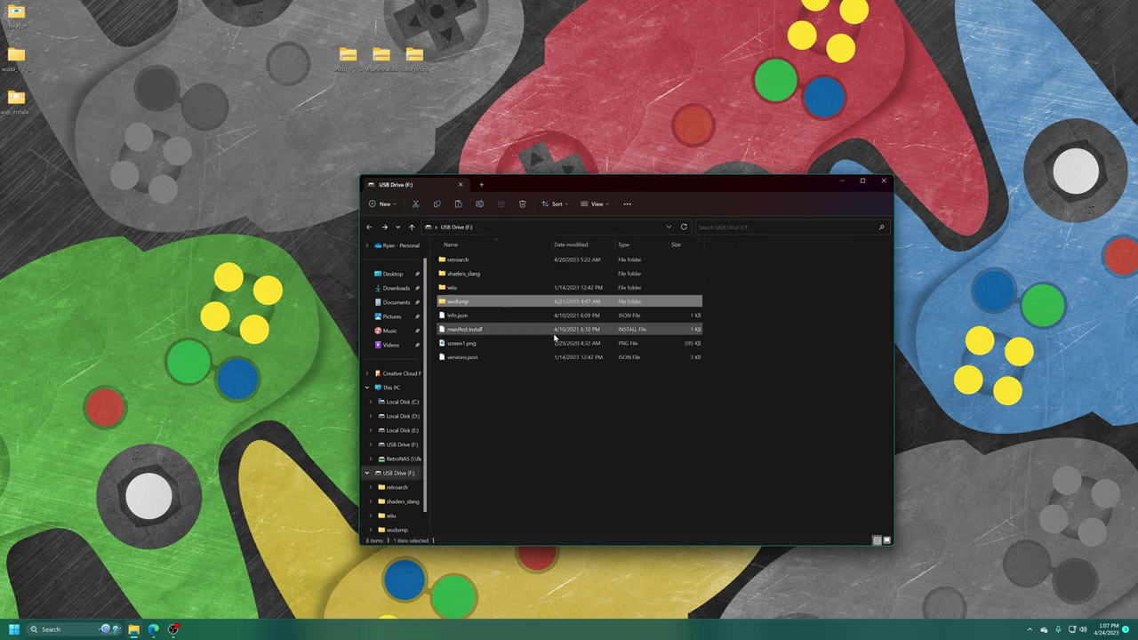
# - Create a new folder named 'install' at the USB drive root and open it
pyautogui.rightClick(476, 410)
pyautogui.moveTo(567, 516)
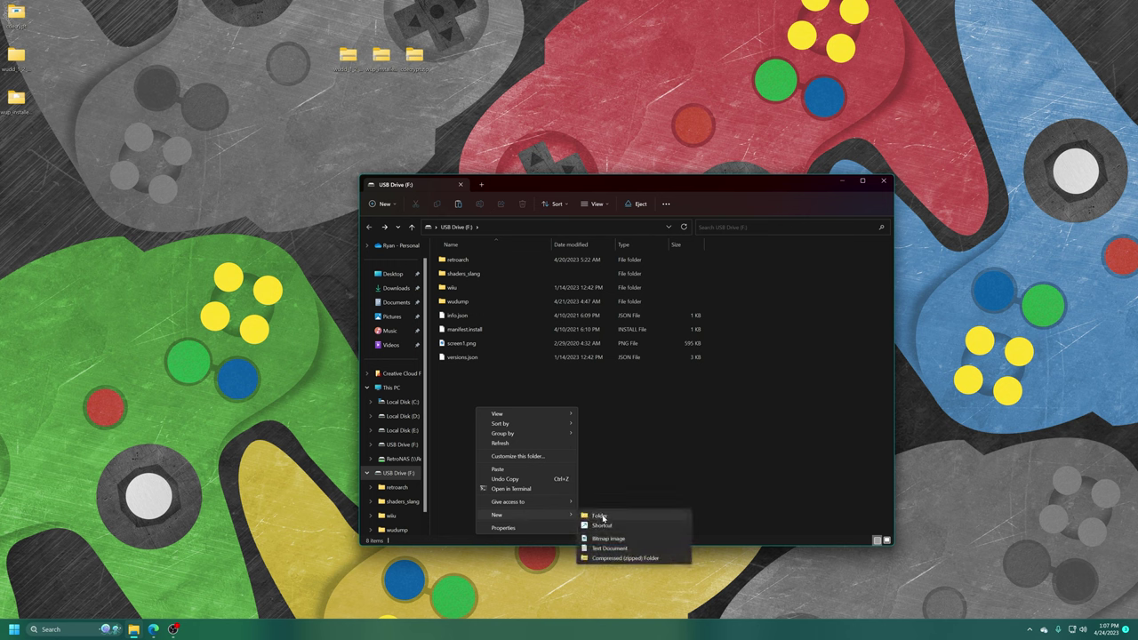
pyautogui.click(602, 518)
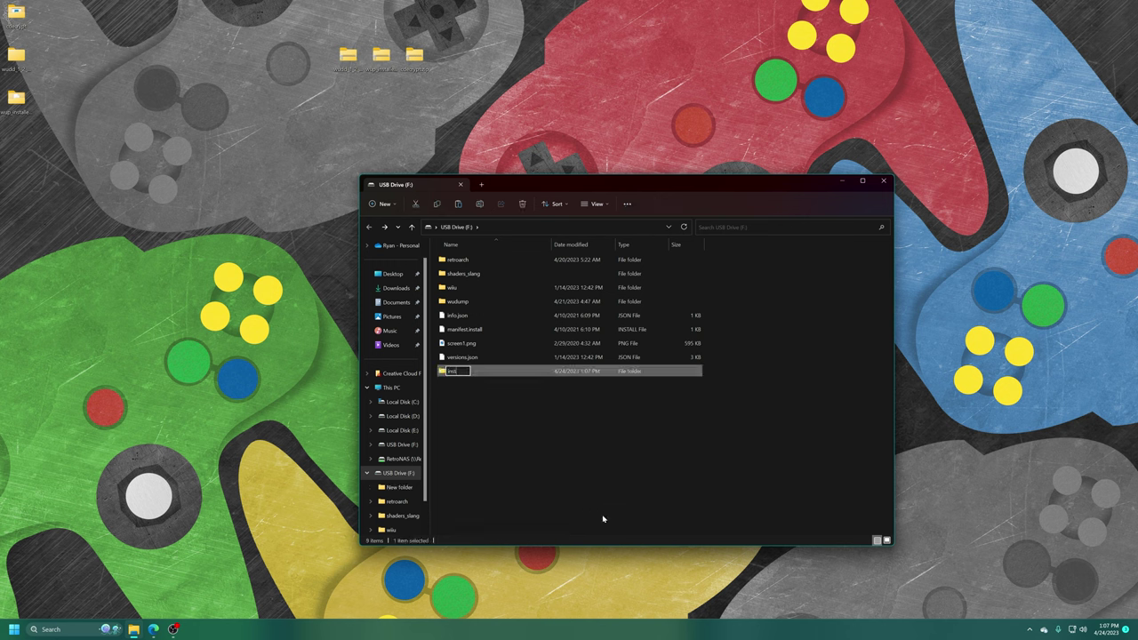
pyautogui.write('install')
pyautogui.press('Return')
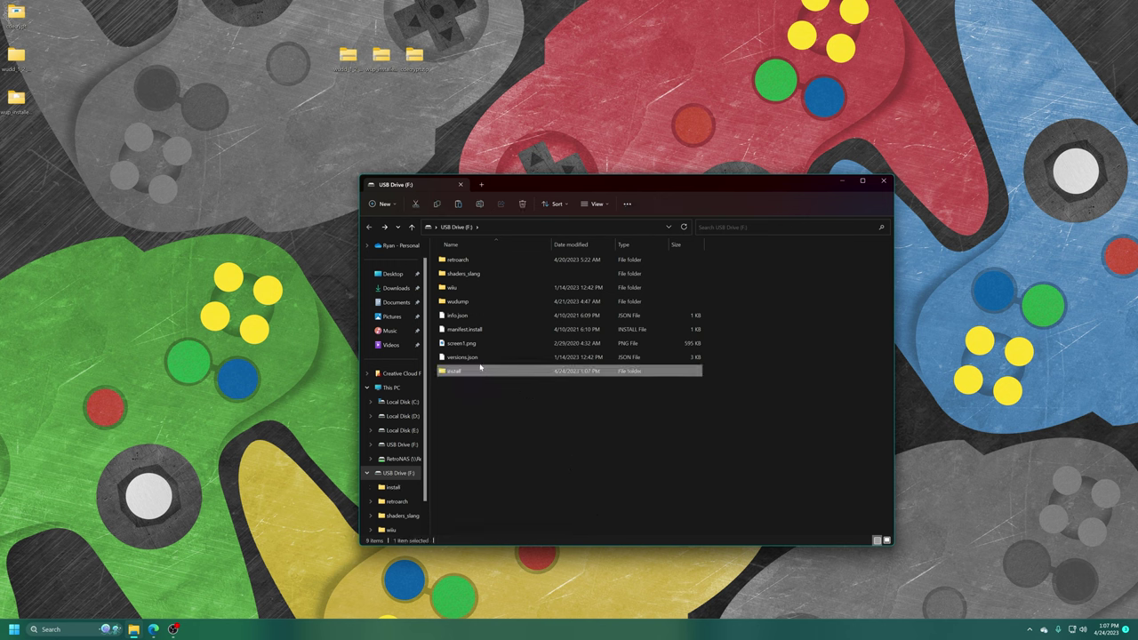
pyautogui.doubleClick(480, 368)
# - Paste the first GM title folder into install, then browse into wudump\WUP-P-AAFE
pyautogui.rightClick(499, 311)
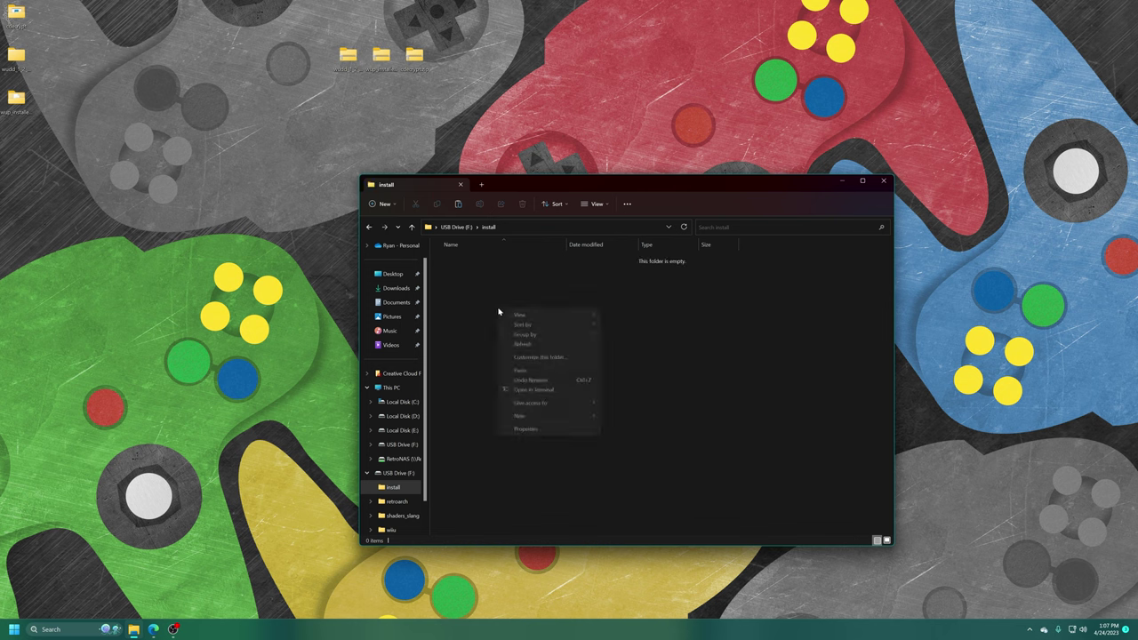
pyautogui.click(543, 371)
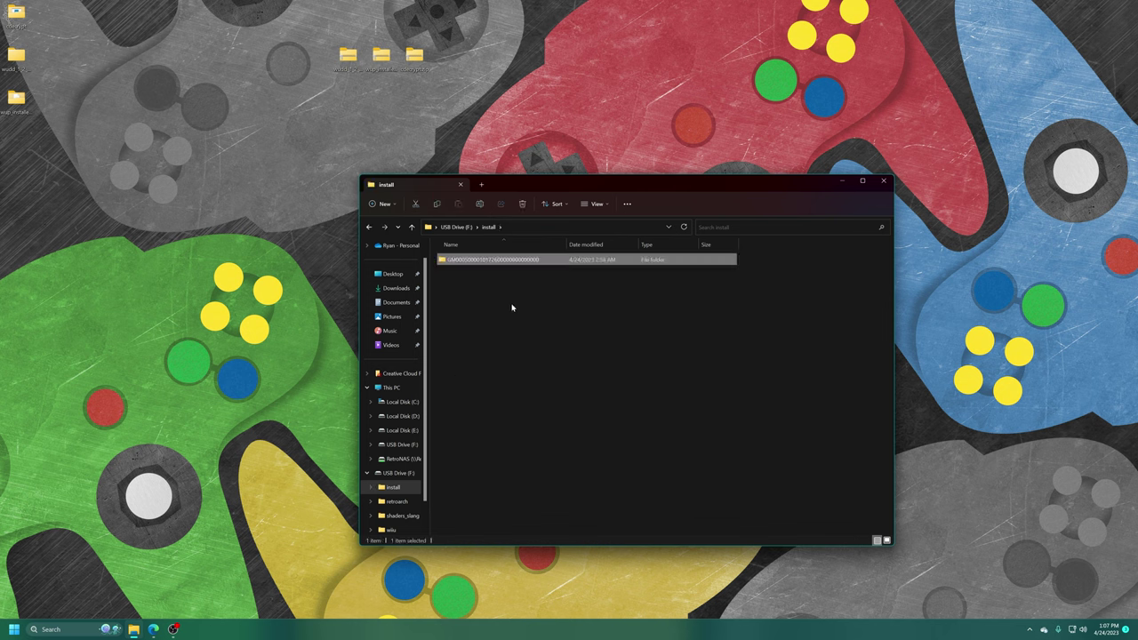
pyautogui.hotkey('alt', 'Up')
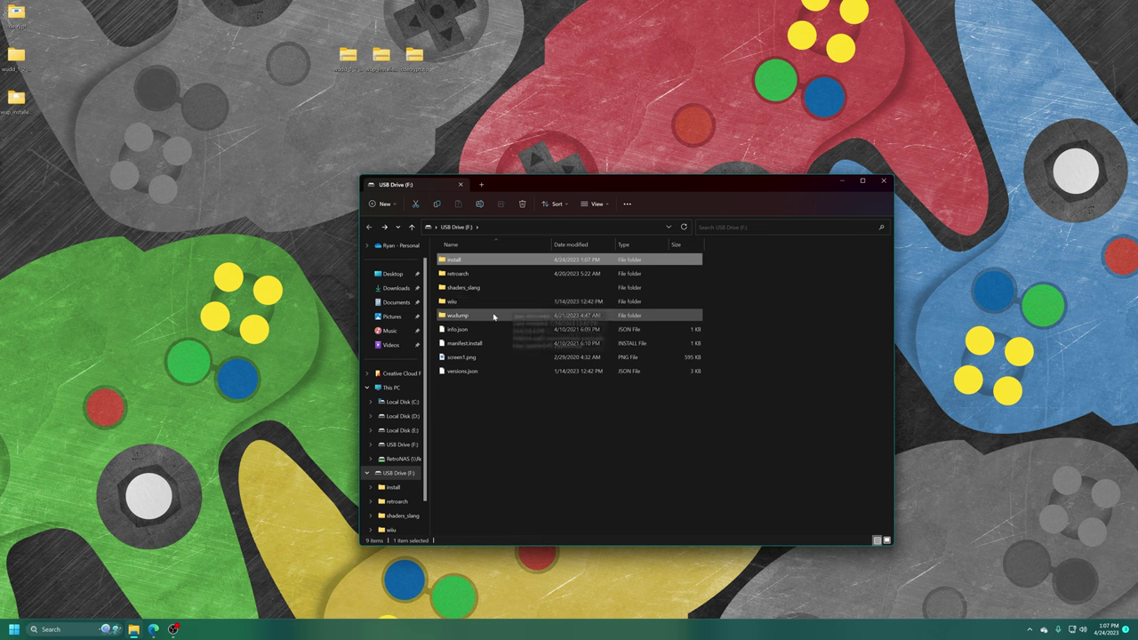
pyautogui.doubleClick(460, 315)
pyautogui.click(467, 261)
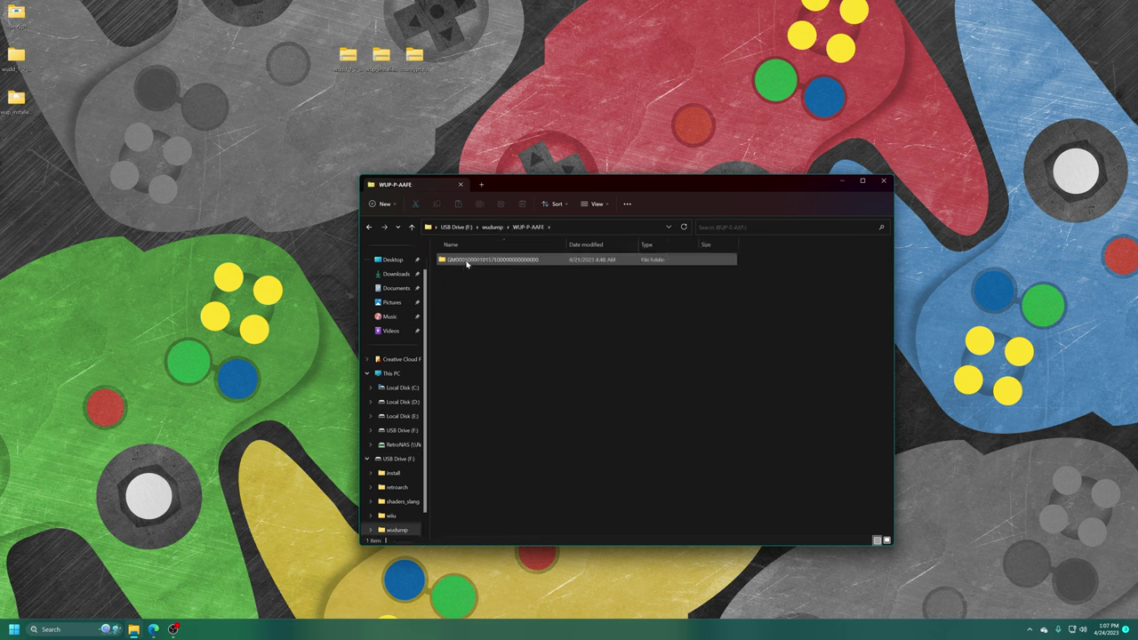
pyautogui.doubleClick(467, 261)
pyautogui.doubleClick(473, 260)
pyautogui.hotkey('alt', 'Up')
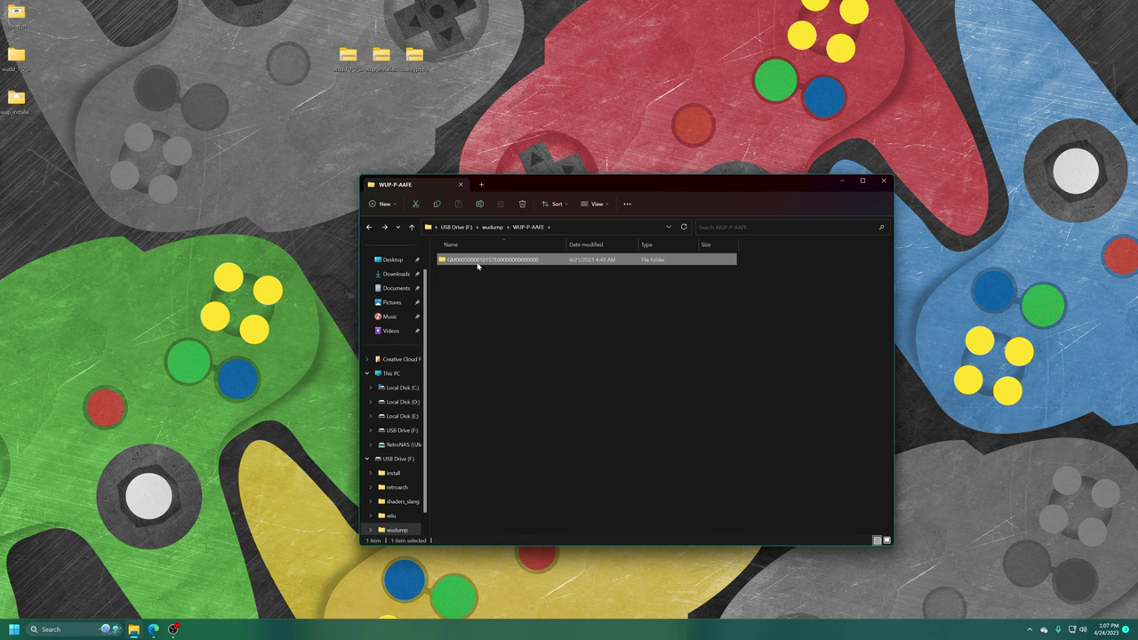
pyautogui.click(470, 308)
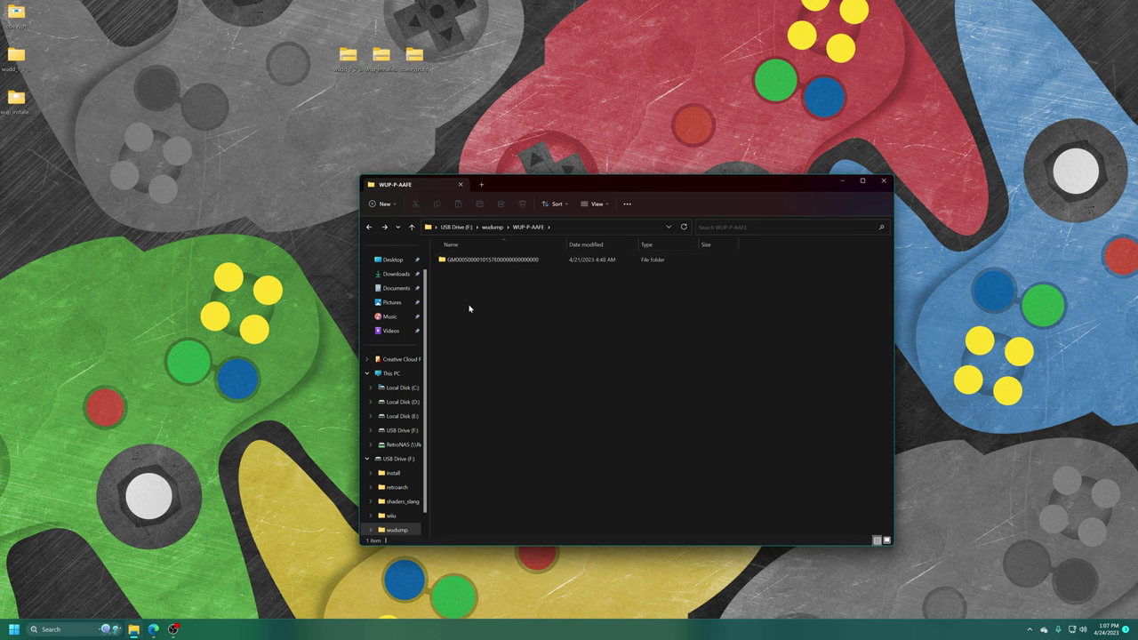
# - Cut the GM title folder from WUP-P-AAFE and paste it into USB Drive (F:)\install
pyautogui.rightClick(500, 261)
pyautogui.click(531, 410)
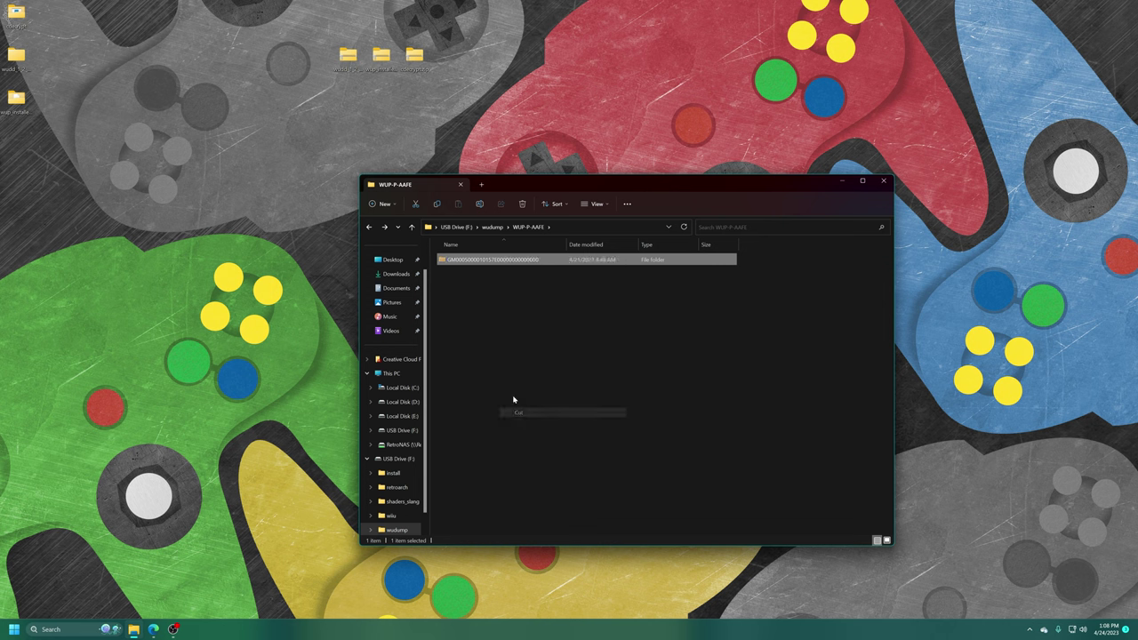
pyautogui.hotkey('alt', 'Up')
pyautogui.hotkey('alt', 'Up')
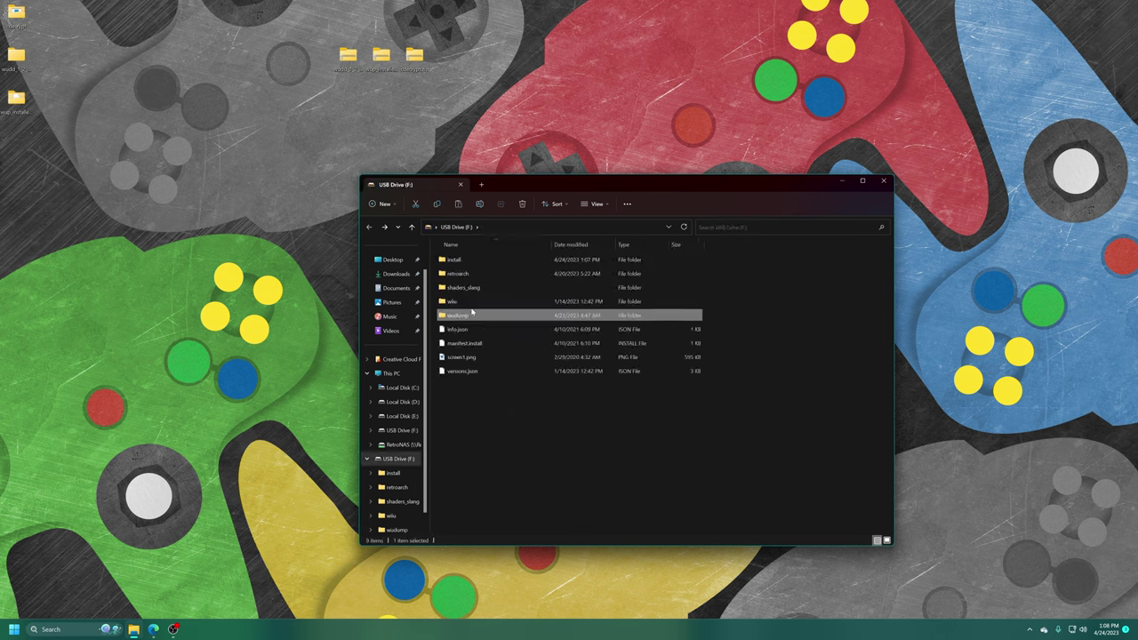
pyautogui.doubleClick(455, 260)
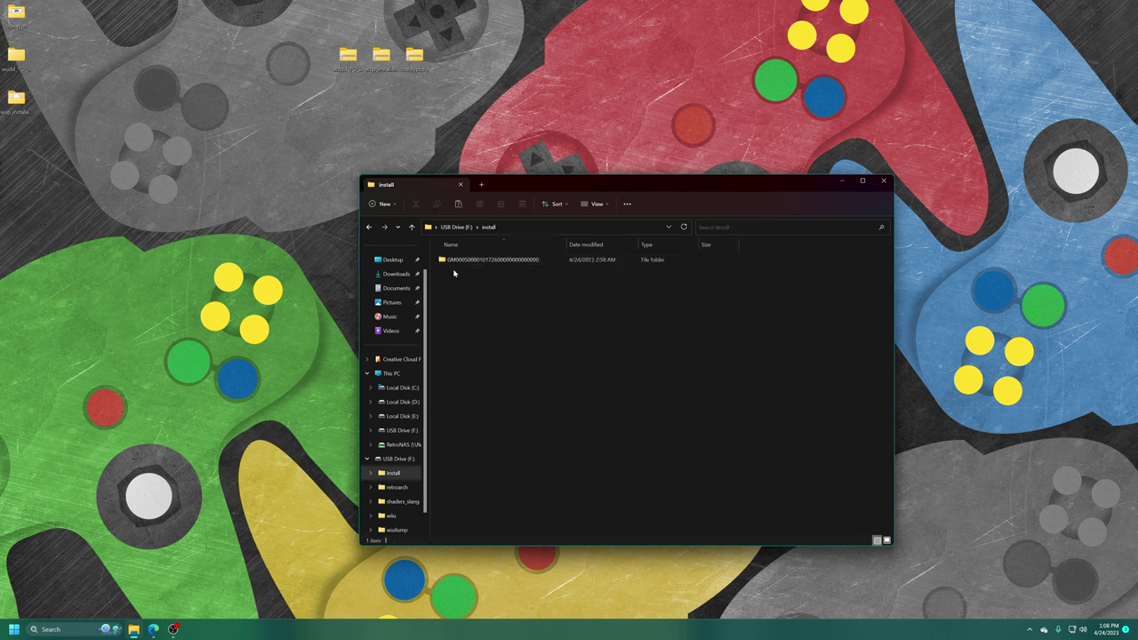
pyautogui.rightClick(480, 324)
pyautogui.click(502, 382)
# - Close the install folder window and load WUP Installer GX2 from Homebrew Launcher
pyautogui.click(881, 184)
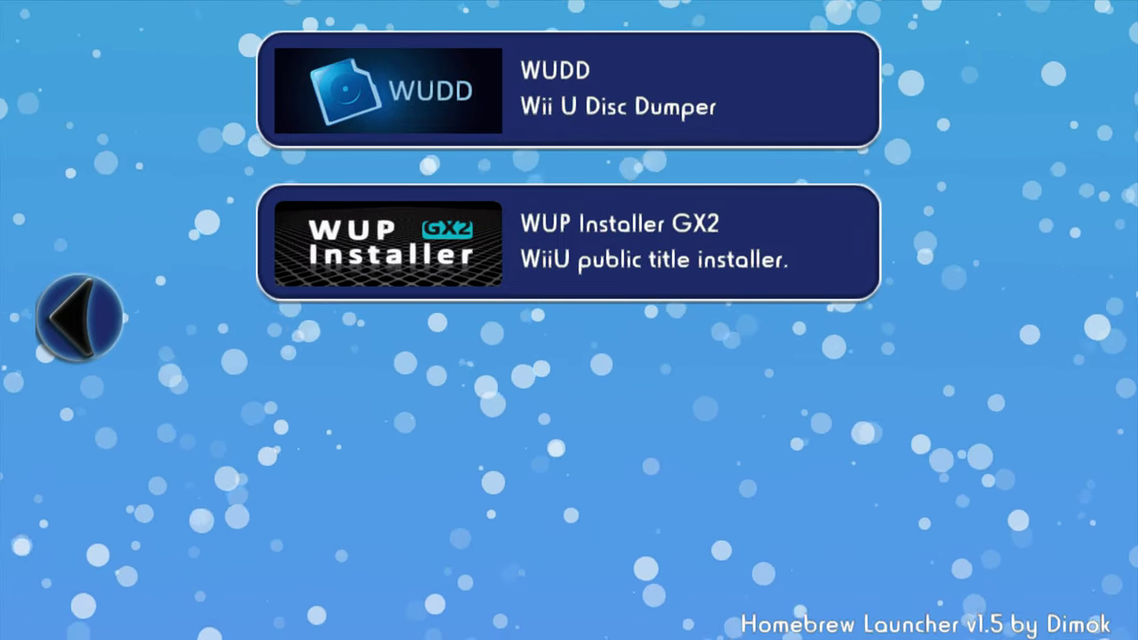
pyautogui.press('Return')
pyautogui.press('Return')
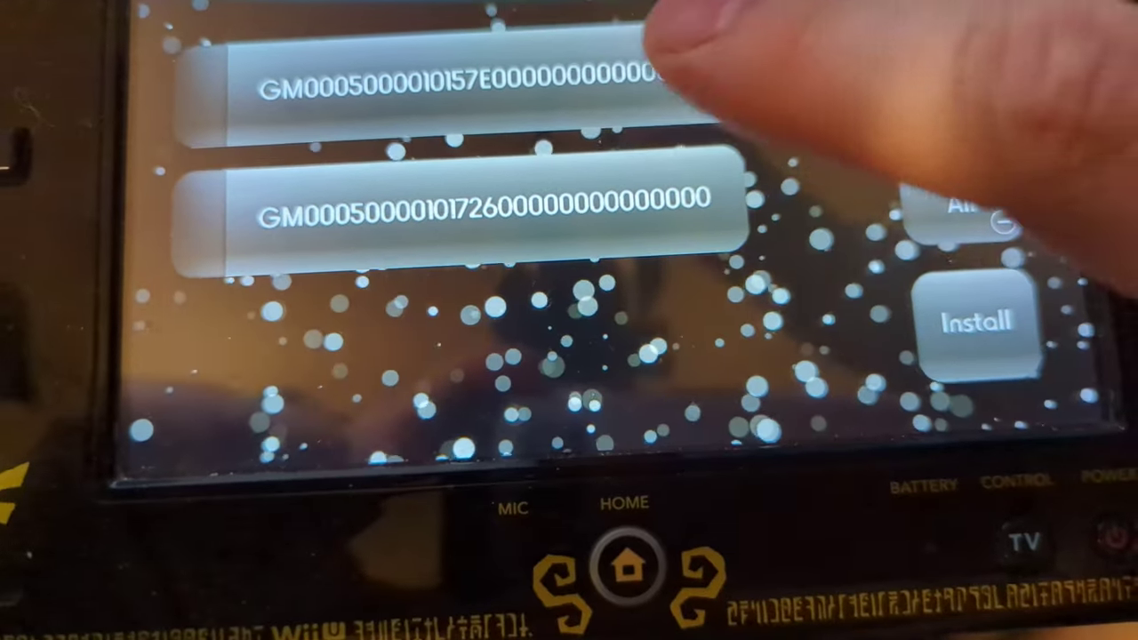
# - Install the first listed GM title, confirming Yes and choosing Nand as destination
pyautogui.click(751, 222)
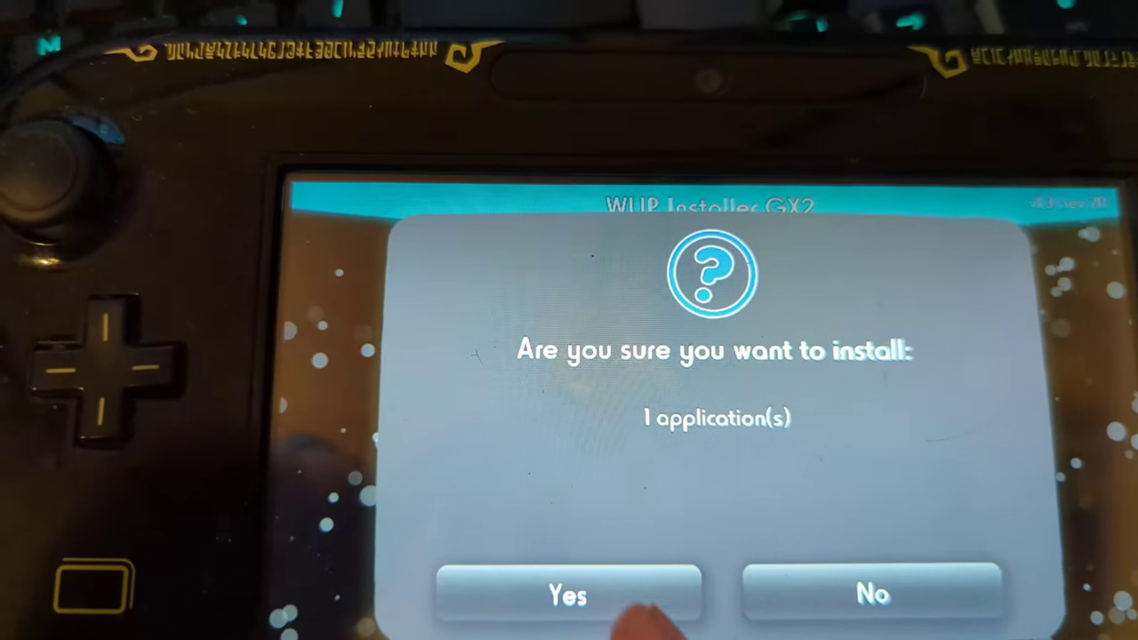
pyautogui.click(480, 466)
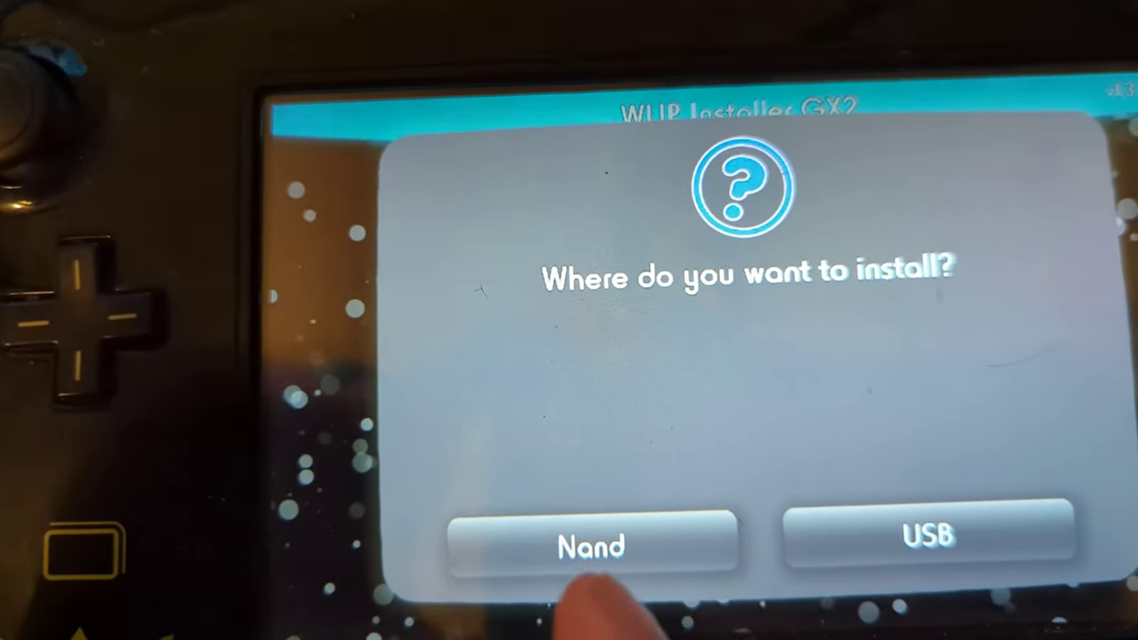
pyautogui.click(591, 545)
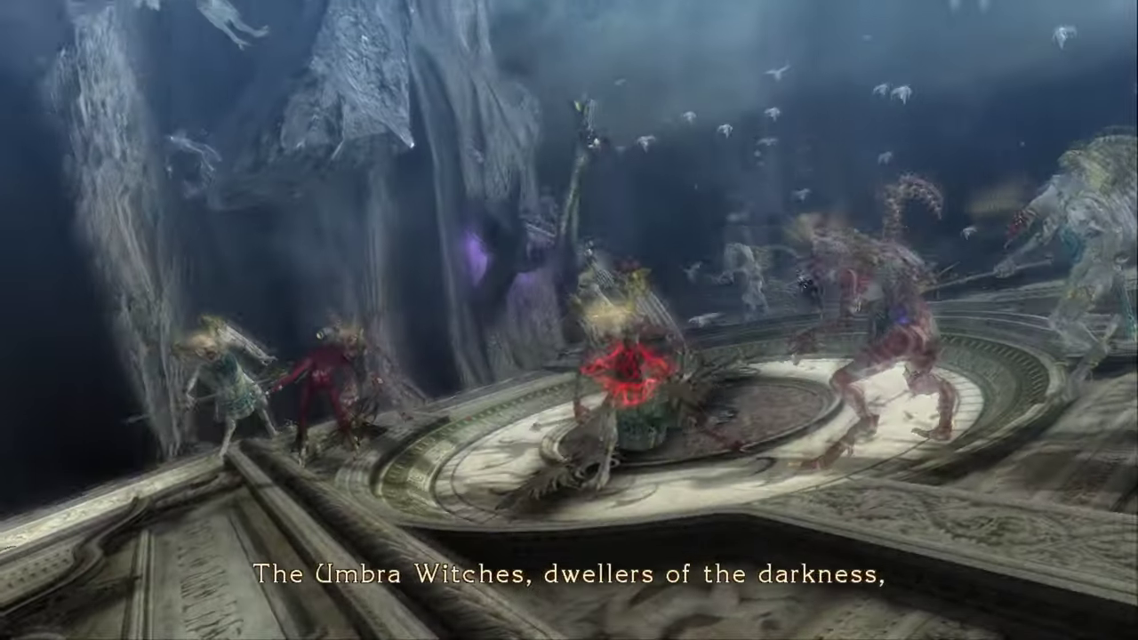
# - Suspend Bayonetta during its intro to bring up the HOME Menu
pyautogui.press('Escape')
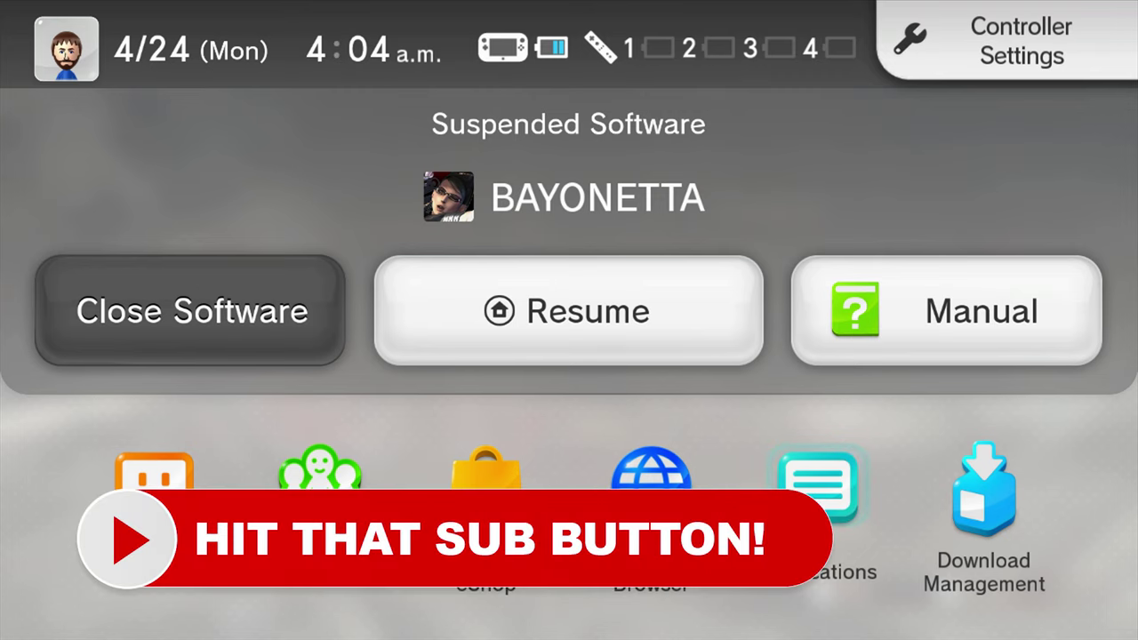
# - Close Bayonetta and verify it uses 11 GB in Data Management's System Memory list
pyautogui.press('Return')
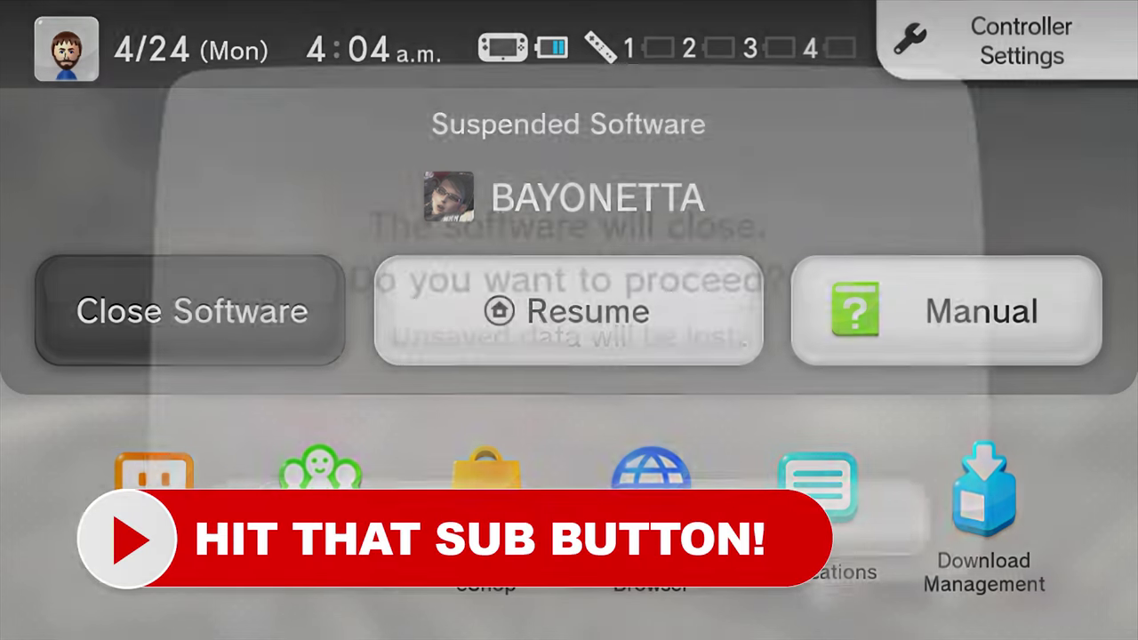
pyautogui.press('Return')
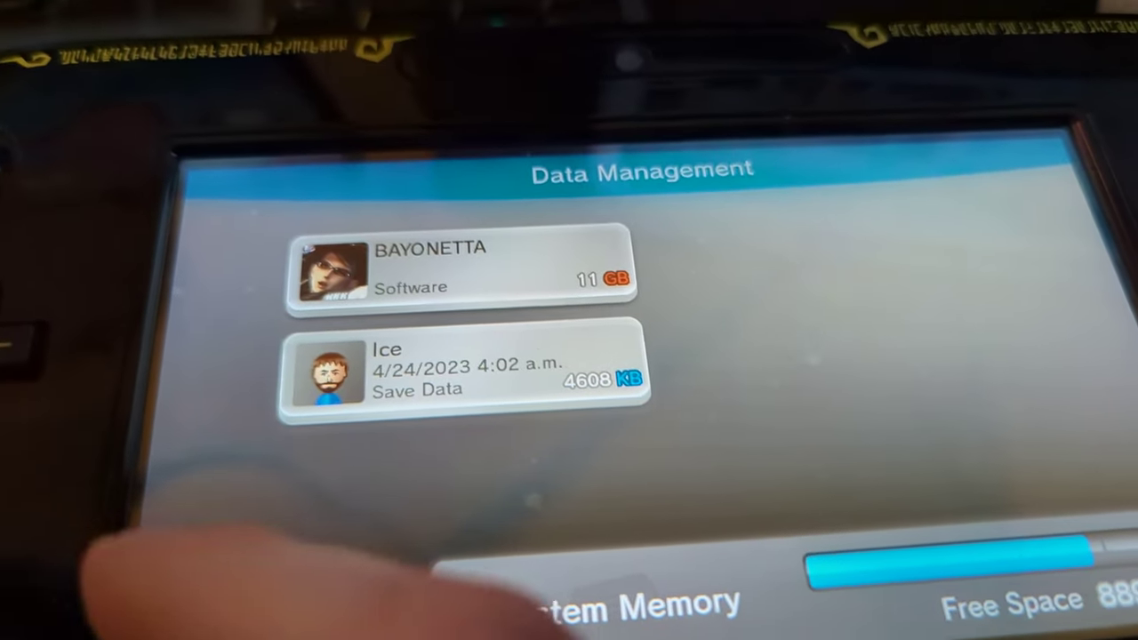
pyautogui.click(165, 578)
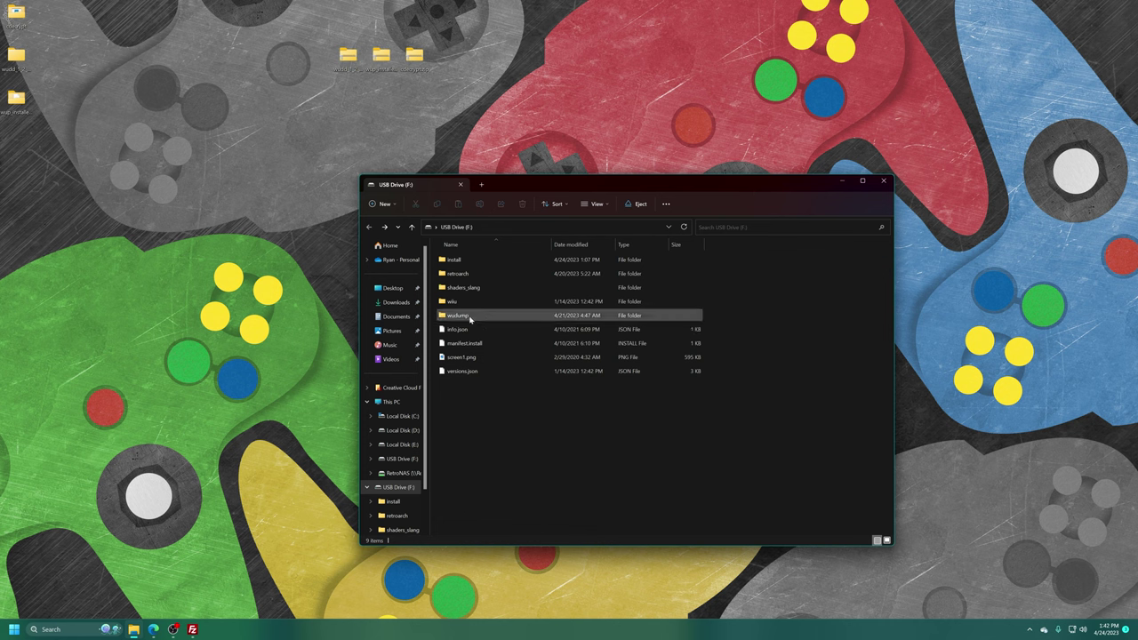
# - Look inside wudump's WUP-P dump folders, then return to the USB drive root
pyautogui.doubleClick(457, 315)
pyautogui.moveTo(489, 304); pyautogui.dragTo(478, 264)
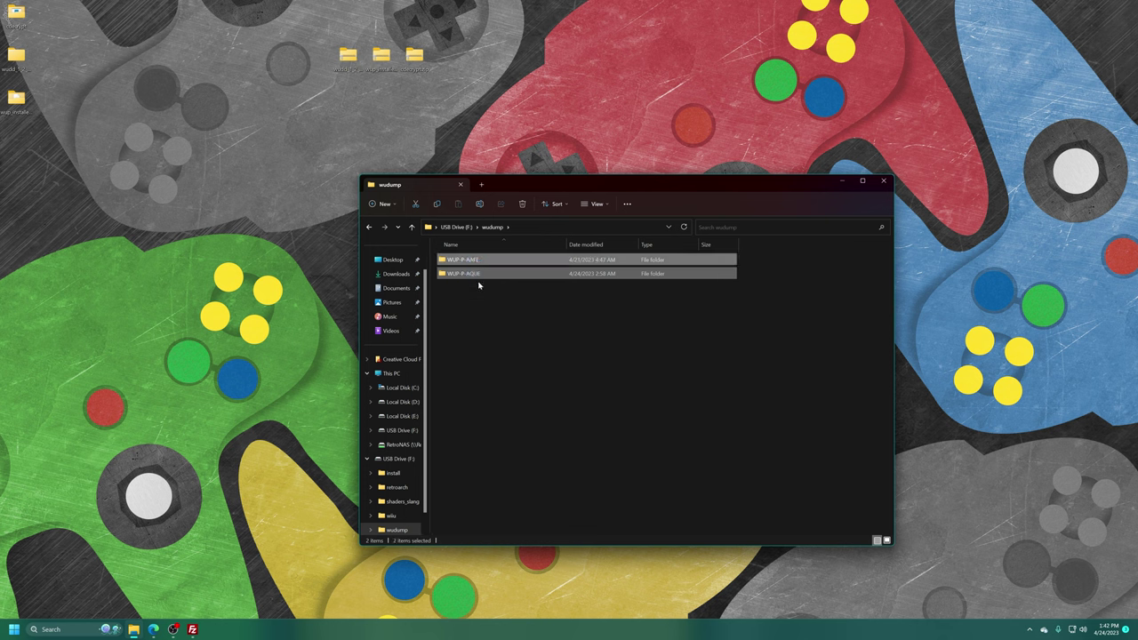
pyautogui.doubleClick(468, 275)
pyautogui.hotkey('alt', 'Left')
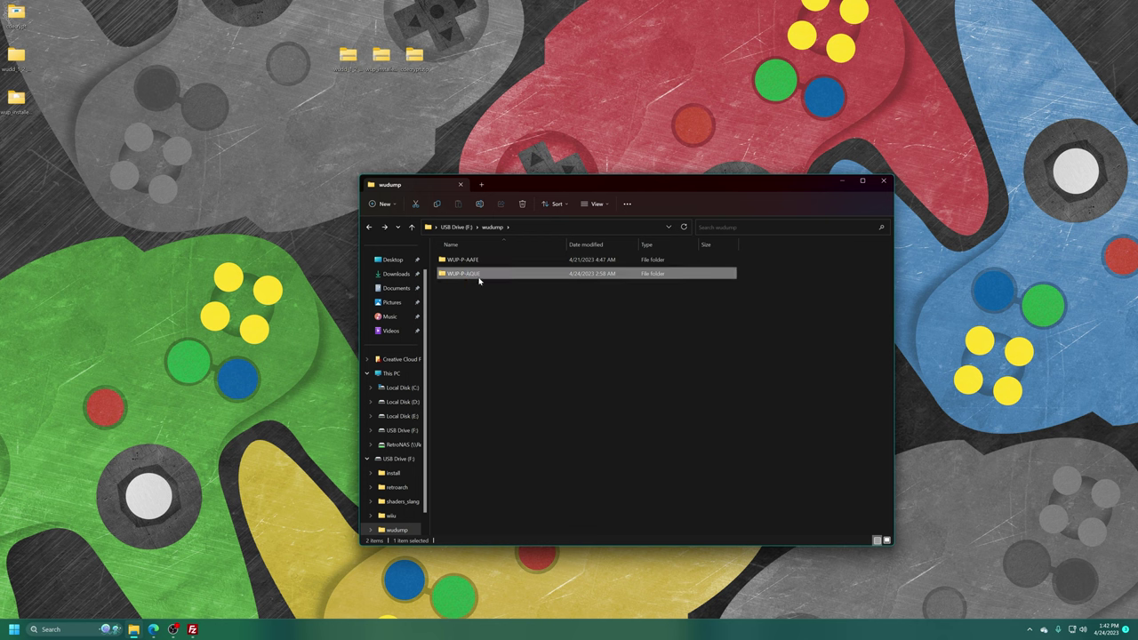
pyautogui.hotkey('alt', 'Left')
# - Copy both GM title folders from the install folder to the desktop and close Explorer
pyautogui.doubleClick(464, 259)
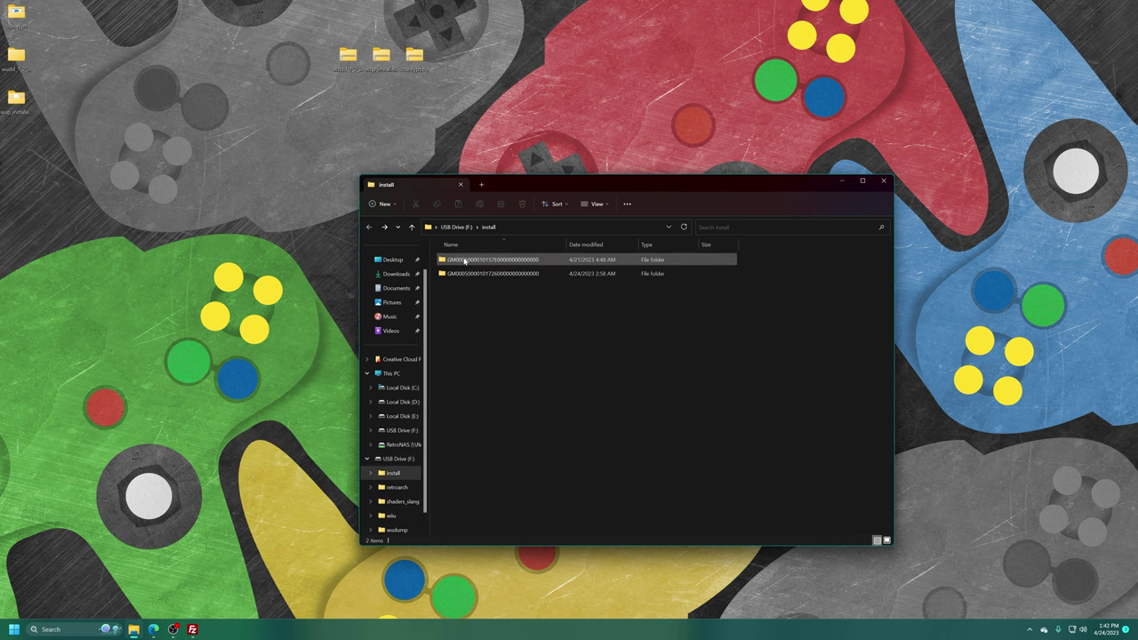
pyautogui.moveTo(533, 305); pyautogui.dragTo(505, 259)
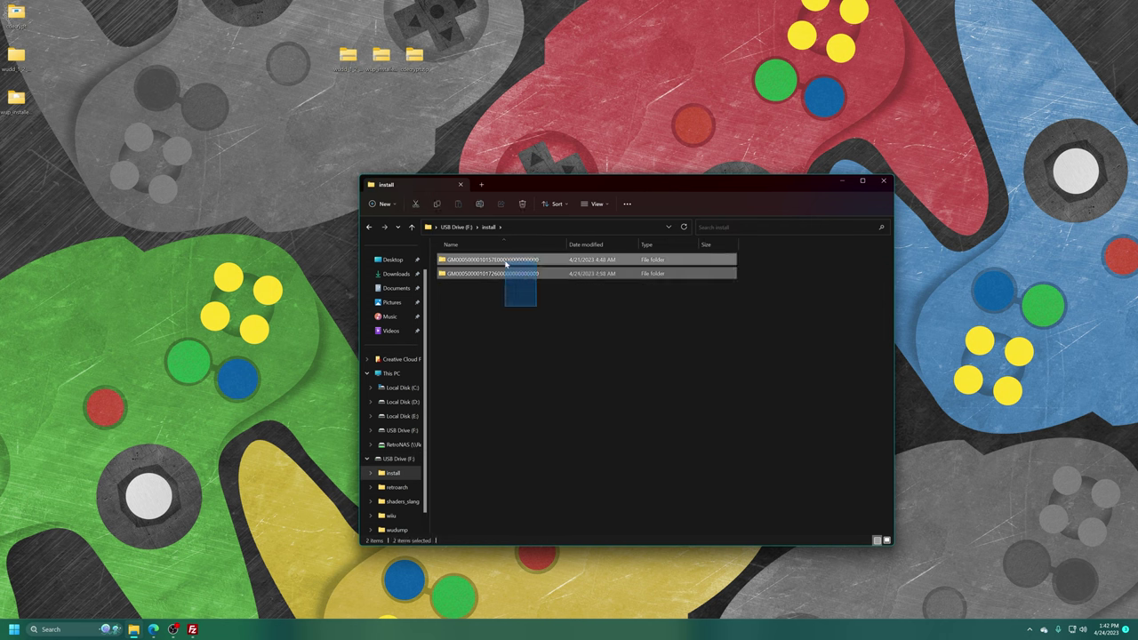
pyautogui.click(591, 81)
pyautogui.hotkey('ctrl', 'v')
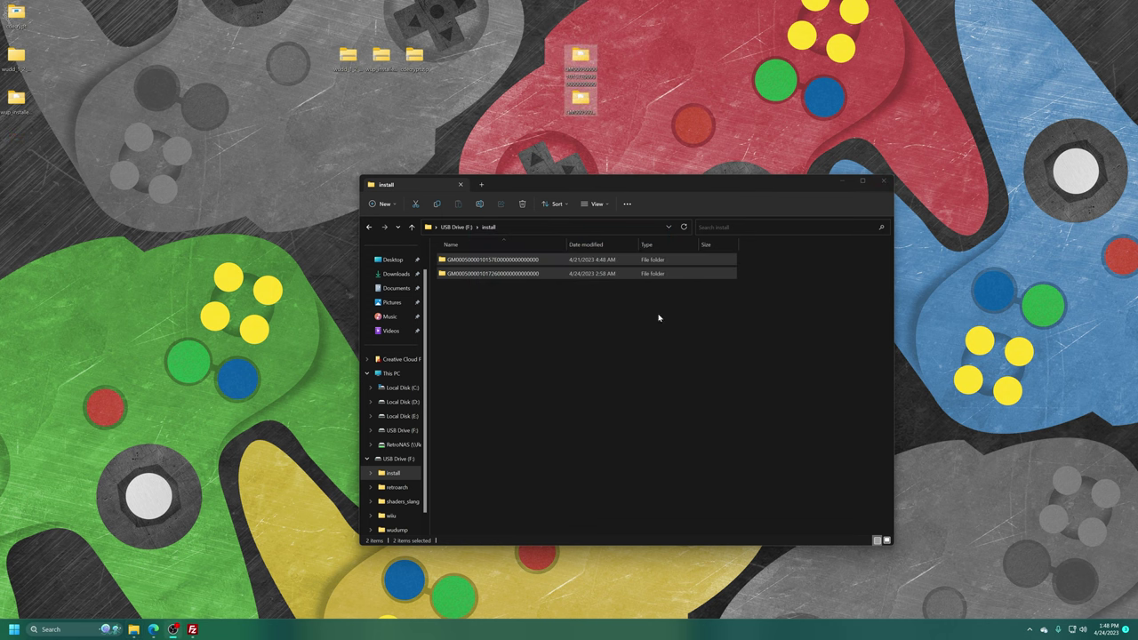
pyautogui.click(882, 182)
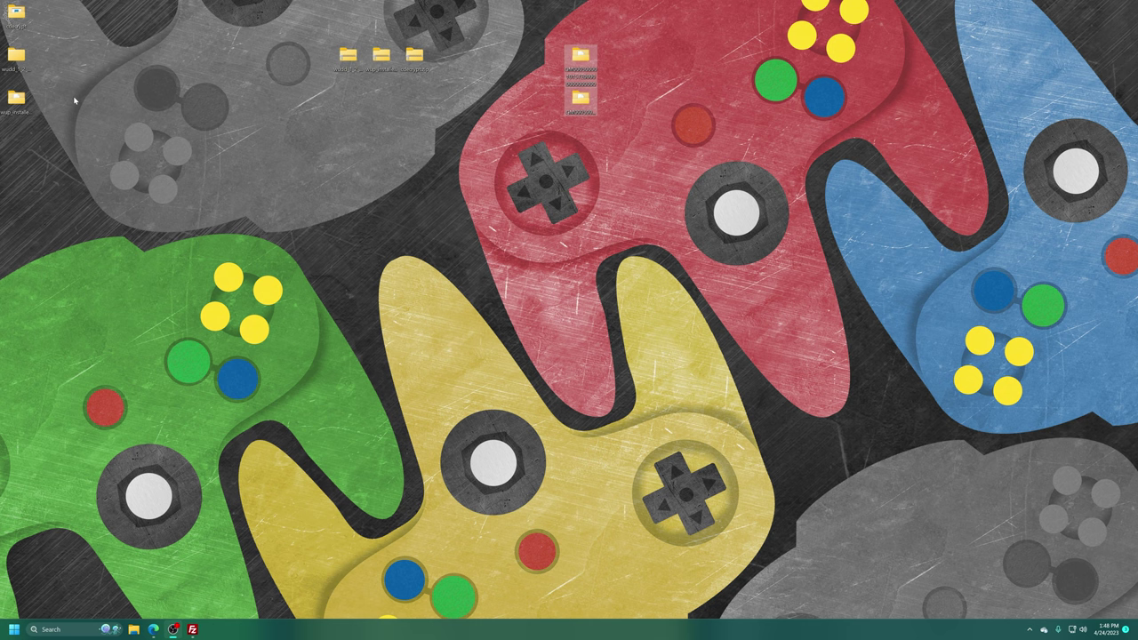
# - Place the cdecrypt and desktop GM folder windows side by side and drop title.tmd onto cdecrypt.exe
pyautogui.doubleClick(16, 14)
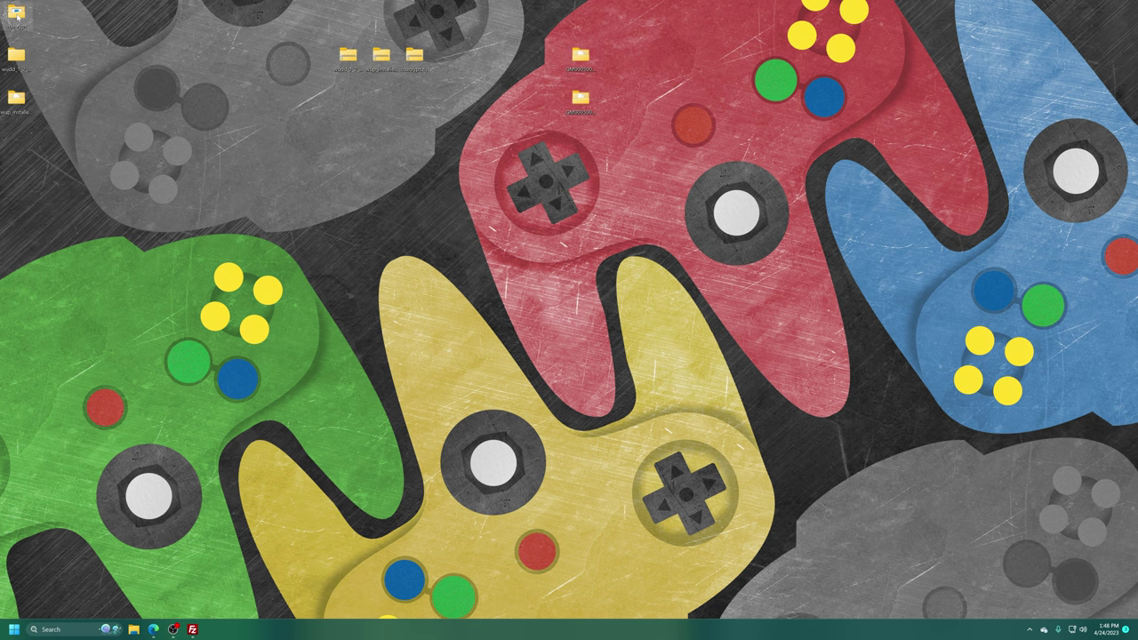
pyautogui.moveTo(569, 187); pyautogui.dragTo(295, 237)
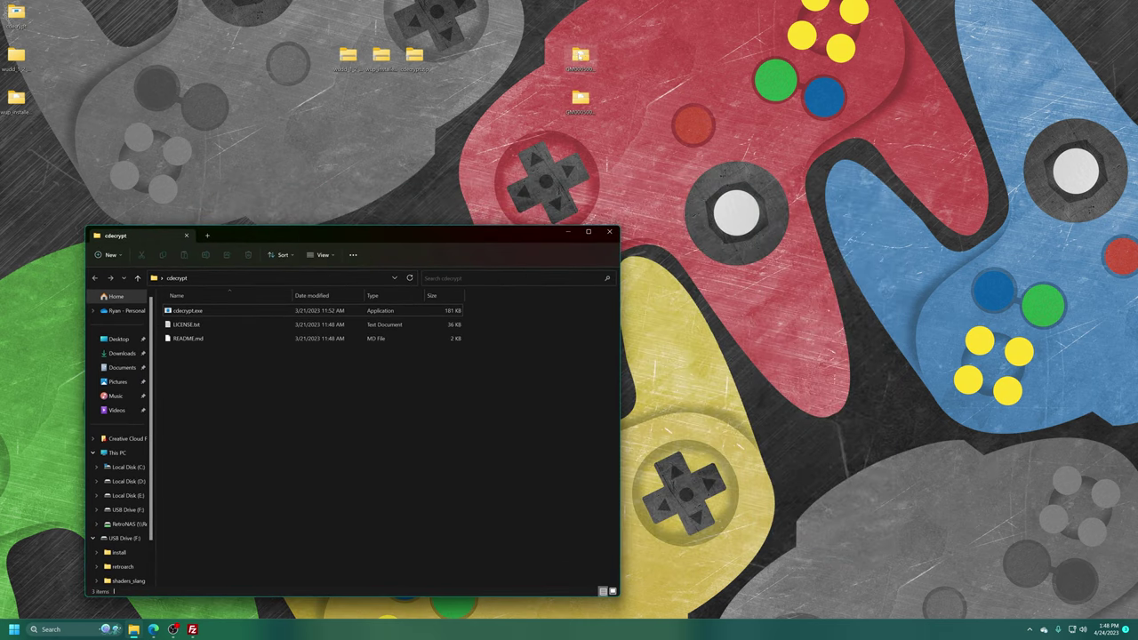
pyautogui.doubleClick(579, 56)
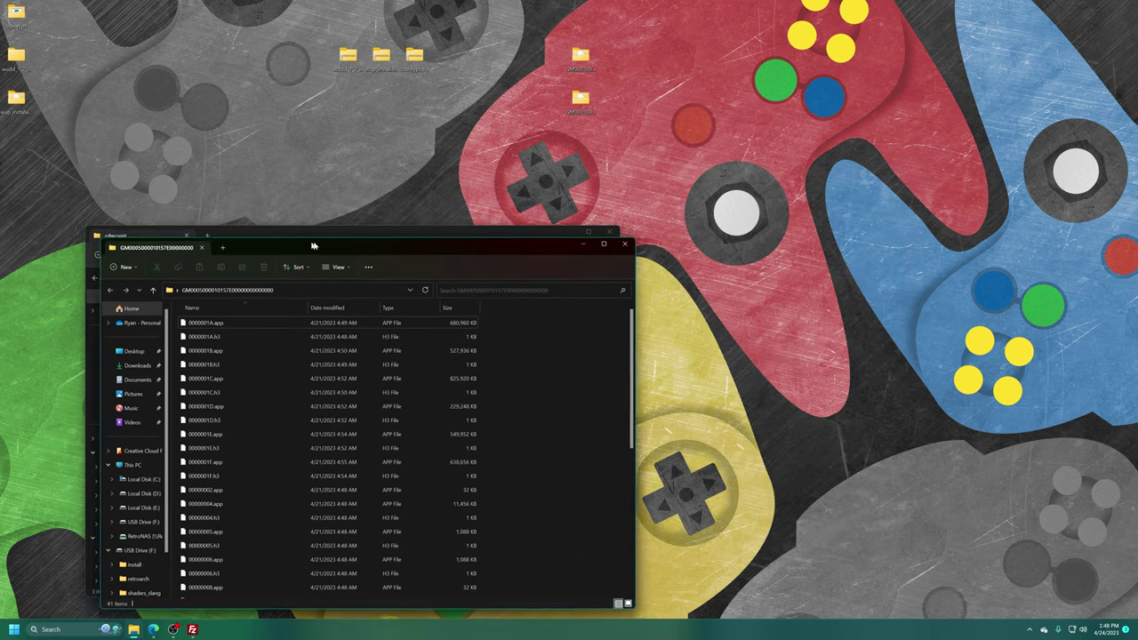
pyautogui.moveTo(313, 246); pyautogui.dragTo(763, 58)
pyautogui.scroll(-7, 800, 231)
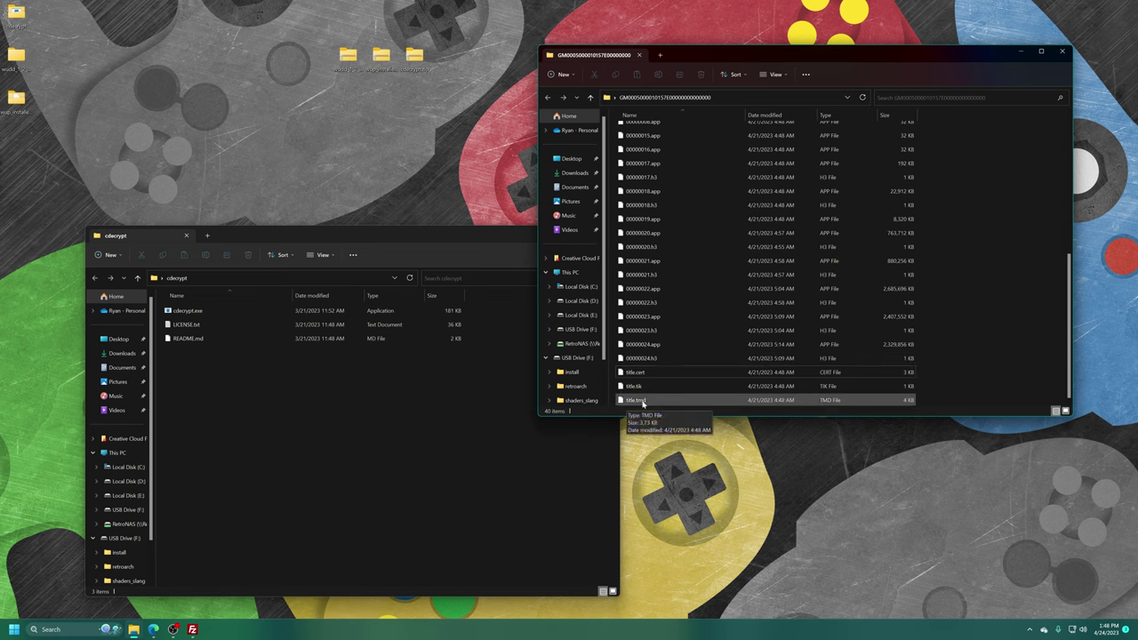
pyautogui.moveTo(641, 402); pyautogui.dragTo(200, 314)
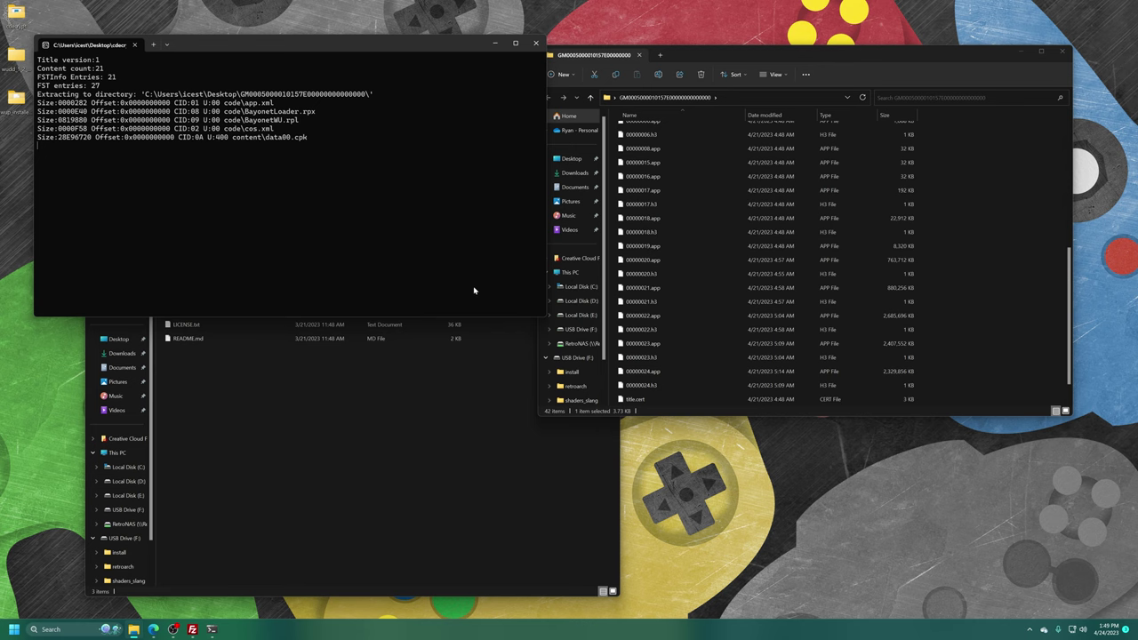
# - Delete the leftover encrypted .app and .h3 files, check the code folder, and close the window
pyautogui.scroll(6, 723, 294)
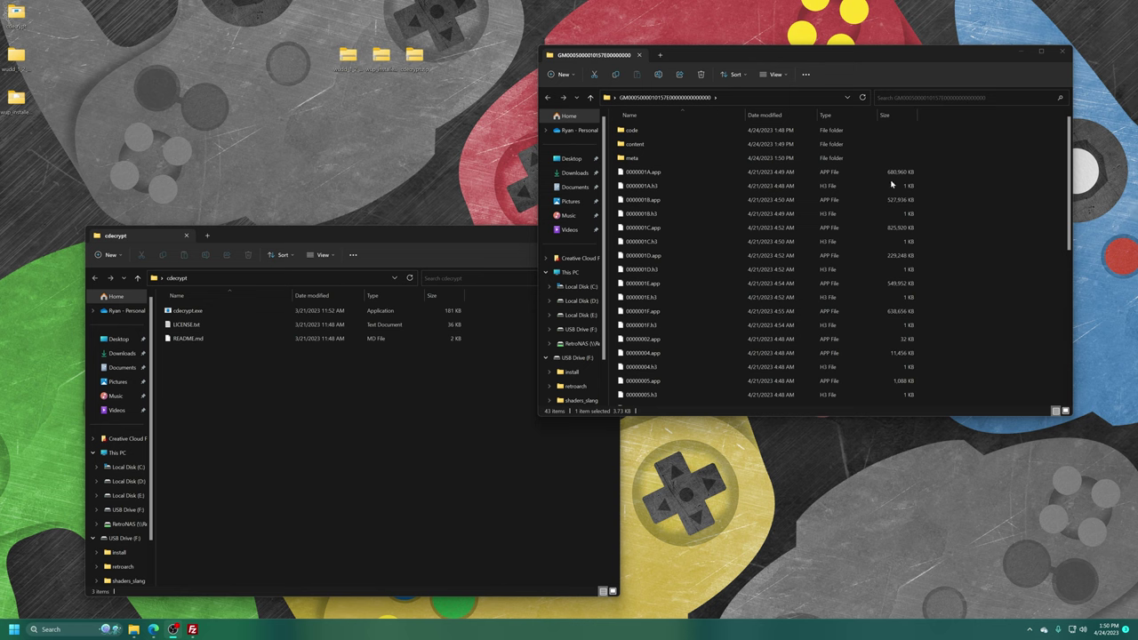
pyautogui.moveTo(922, 177); pyautogui.dragTo(711, 473)
pyautogui.press('Delete')
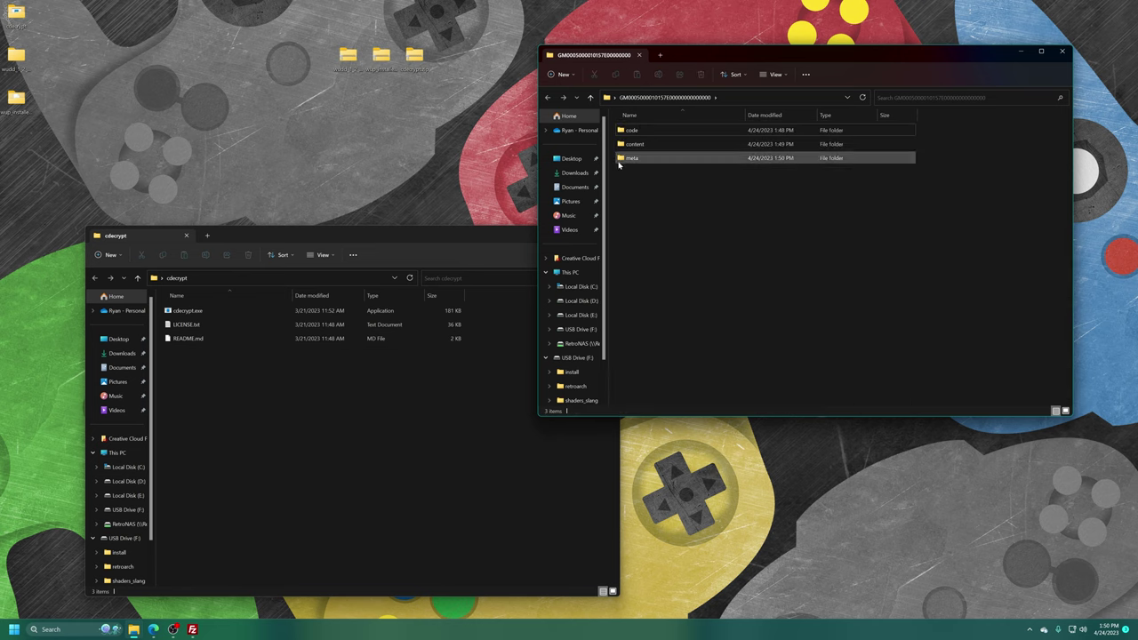
pyautogui.moveTo(632, 177); pyautogui.dragTo(645, 133)
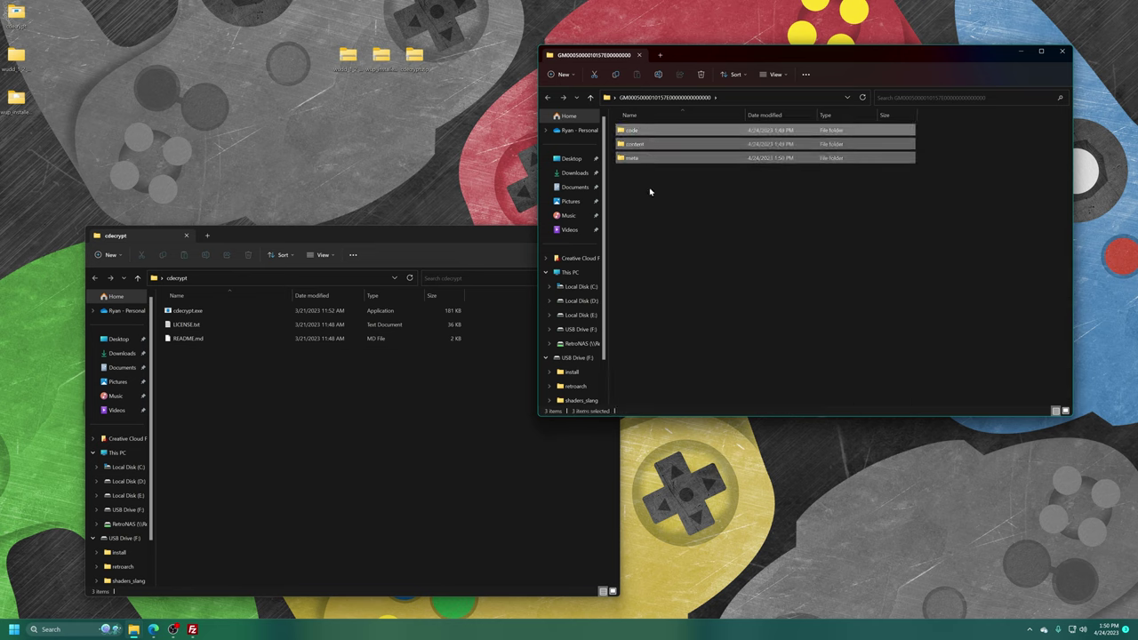
pyautogui.click(650, 191)
pyautogui.doubleClick(632, 130)
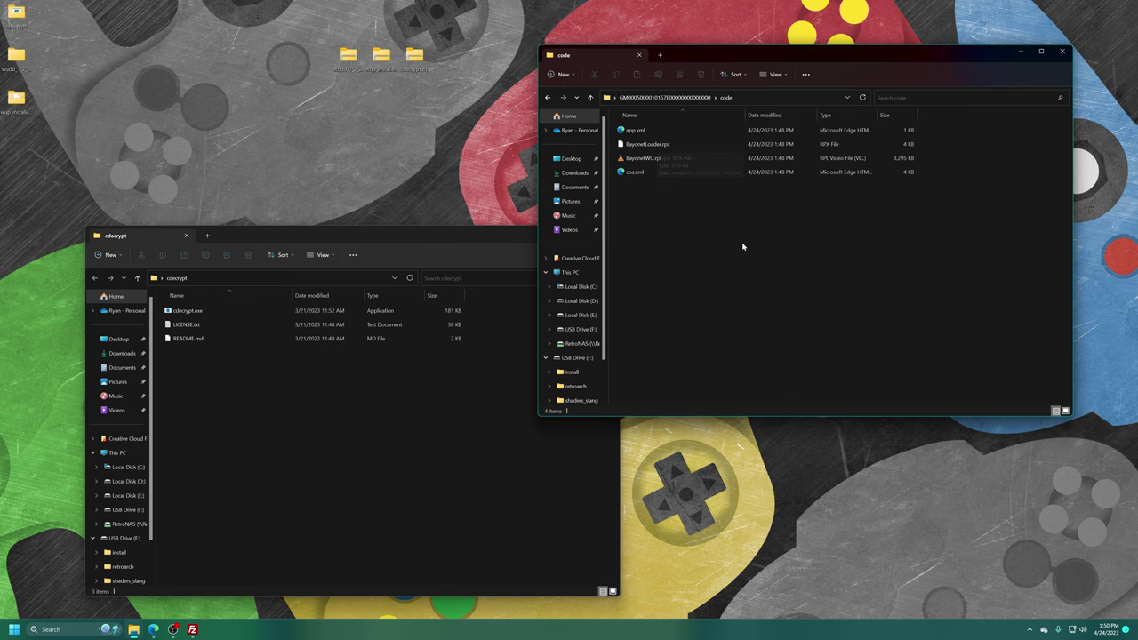
pyautogui.press('BackSpace')
pyautogui.hotkey('ctrl', 'w')
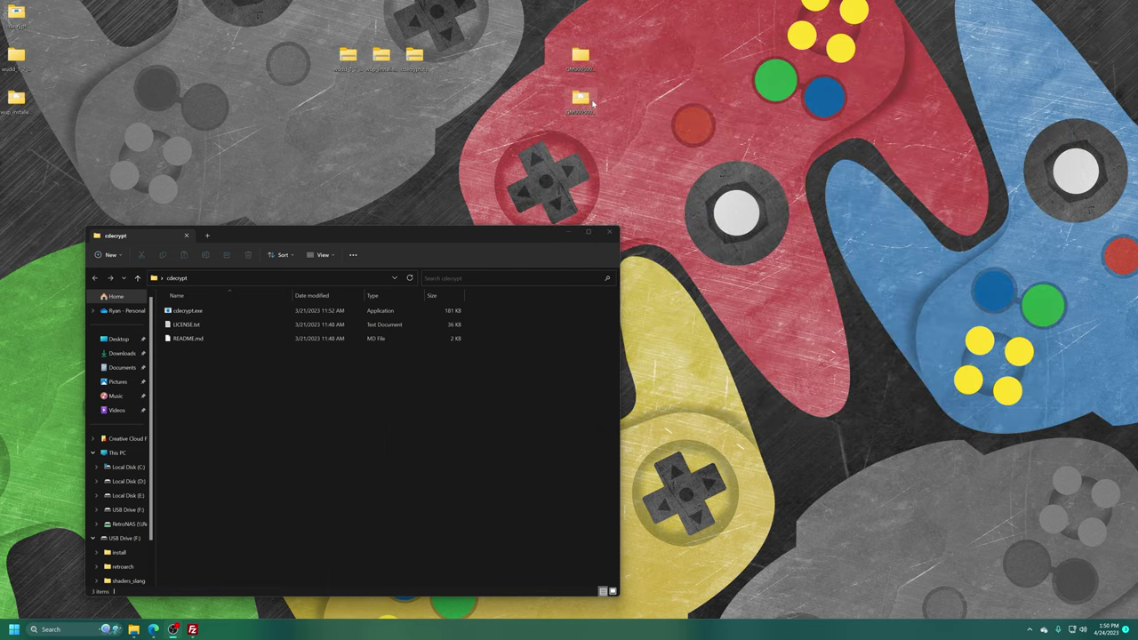
# - Open the second GM title folder and drop its title.tmd onto cdecrypt.exe
pyautogui.doubleClick(590, 103)
pyautogui.scroll(-8, 701, 172)
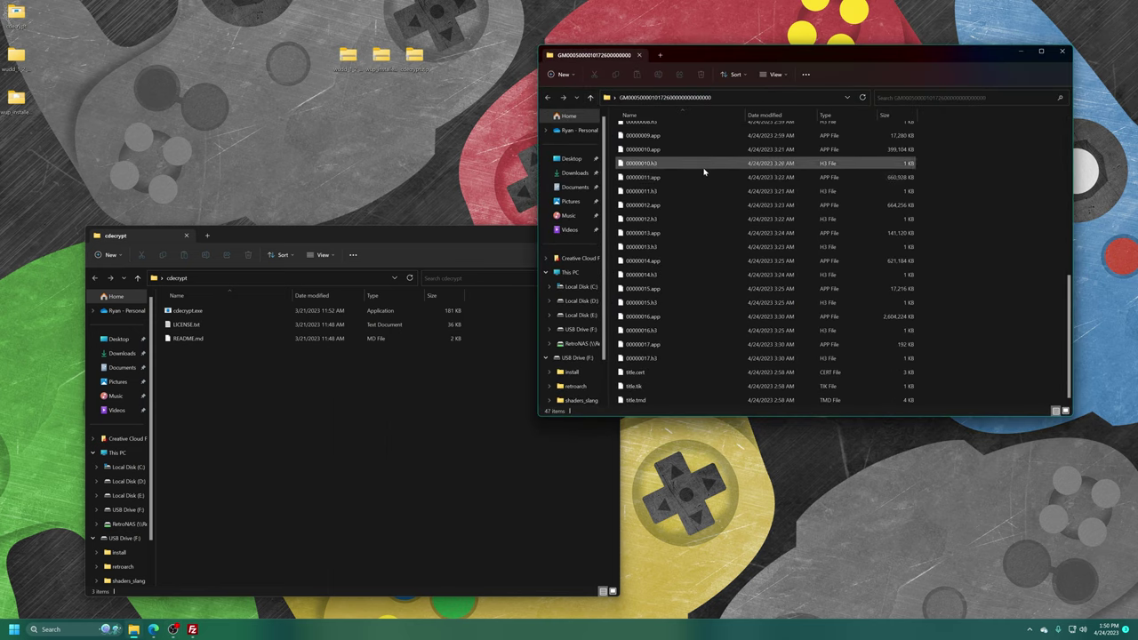
pyautogui.moveTo(636, 400); pyautogui.dragTo(182, 311)
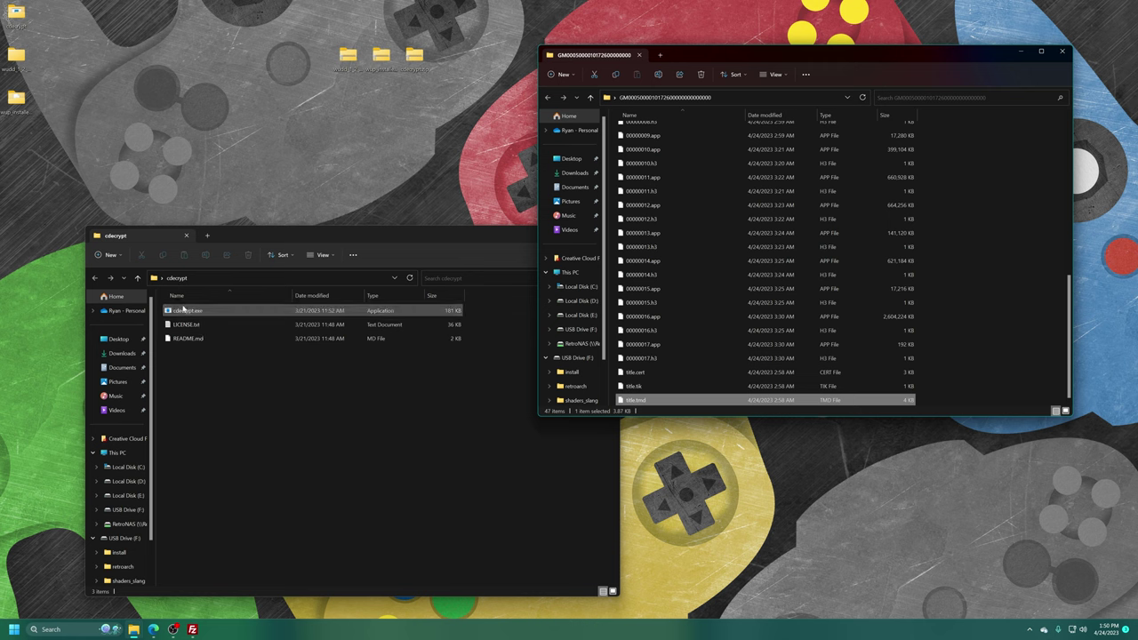
# - Delete the 47 leftover encrypted files and check the code folder holds PRJ_010.rpx
pyautogui.scroll(10, 808, 267)
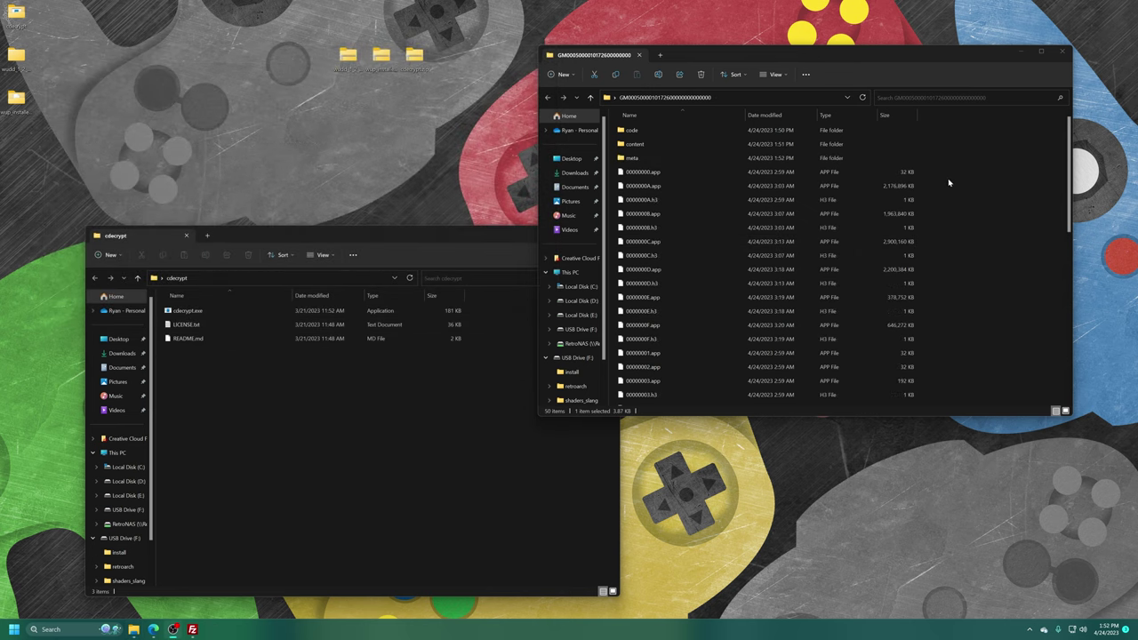
pyautogui.moveTo(934, 174); pyautogui.dragTo(727, 488)
pyautogui.press('Delete')
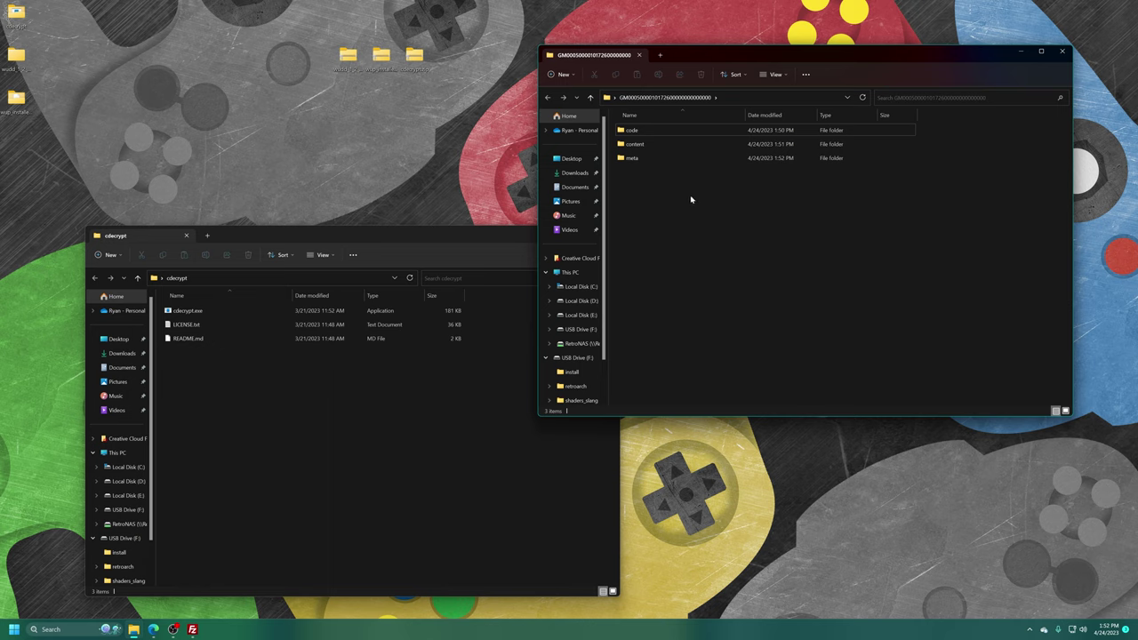
pyautogui.doubleClick(632, 130)
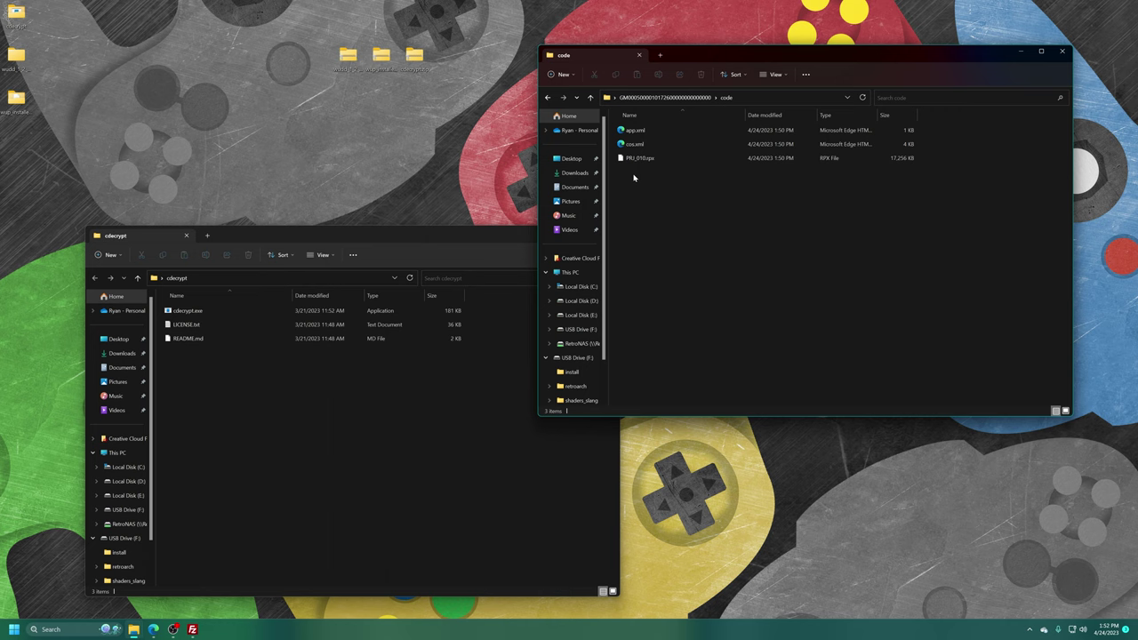
pyautogui.moveTo(632, 176); pyautogui.dragTo(653, 157)
pyautogui.click(772, 214)
# - Close the cdecrypt and code folder windows
pyautogui.moveTo(486, 242); pyautogui.dragTo(448, 233)
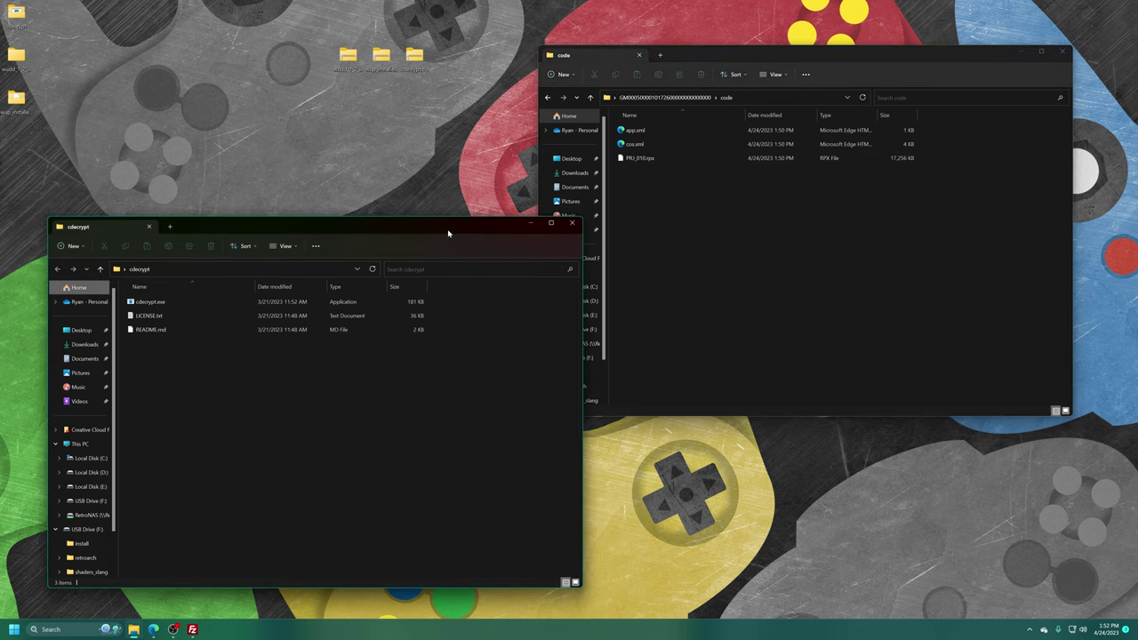
pyautogui.click(574, 222)
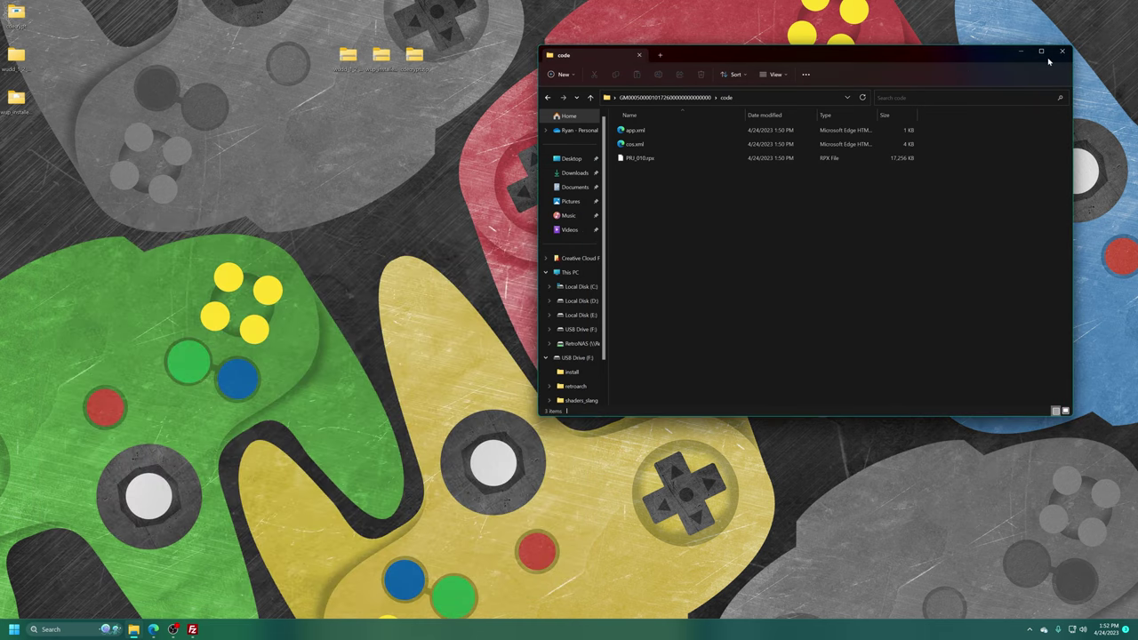
pyautogui.click(1061, 51)
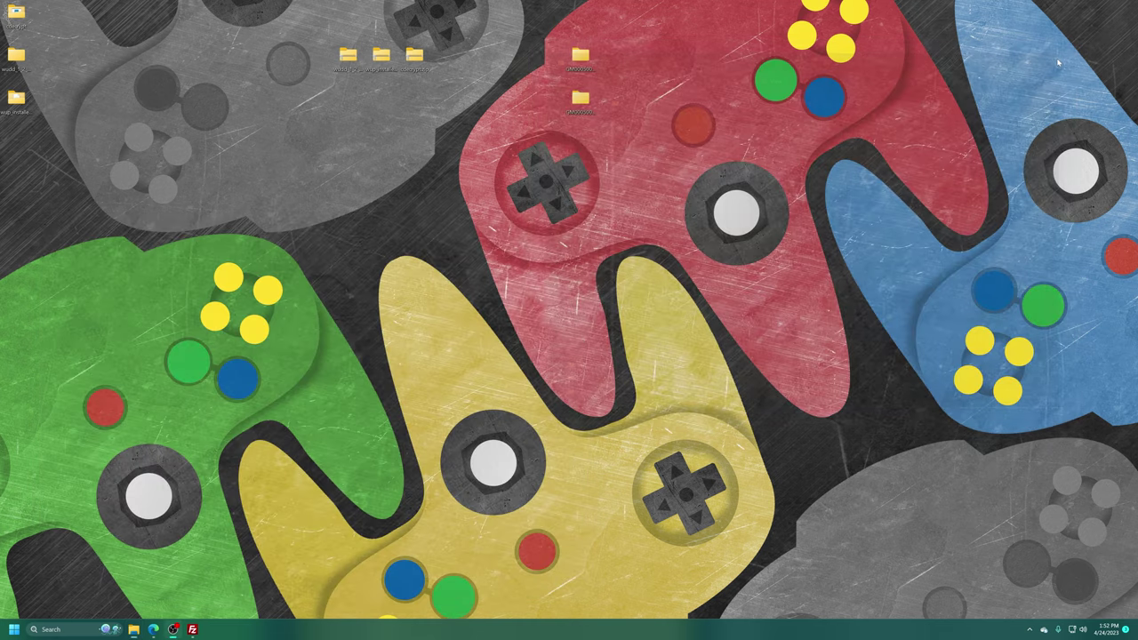
# - Rename the two decrypted desktop GM folders to Bayonetta and Bayonetta 2
pyautogui.click(581, 114)
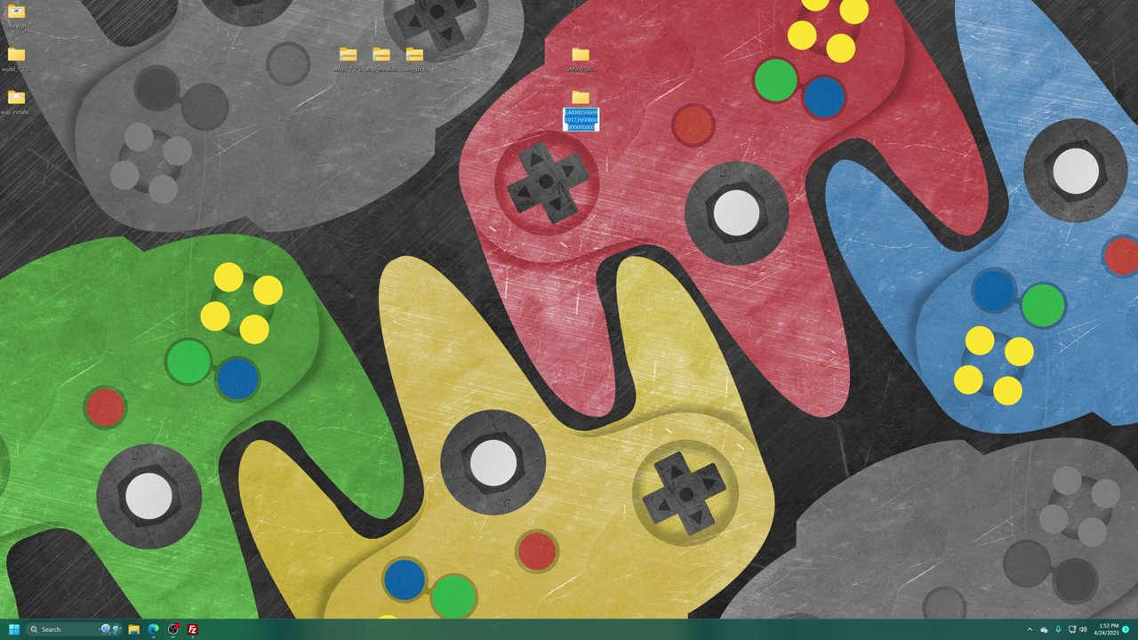
pyautogui.write('Bayonetta 2')
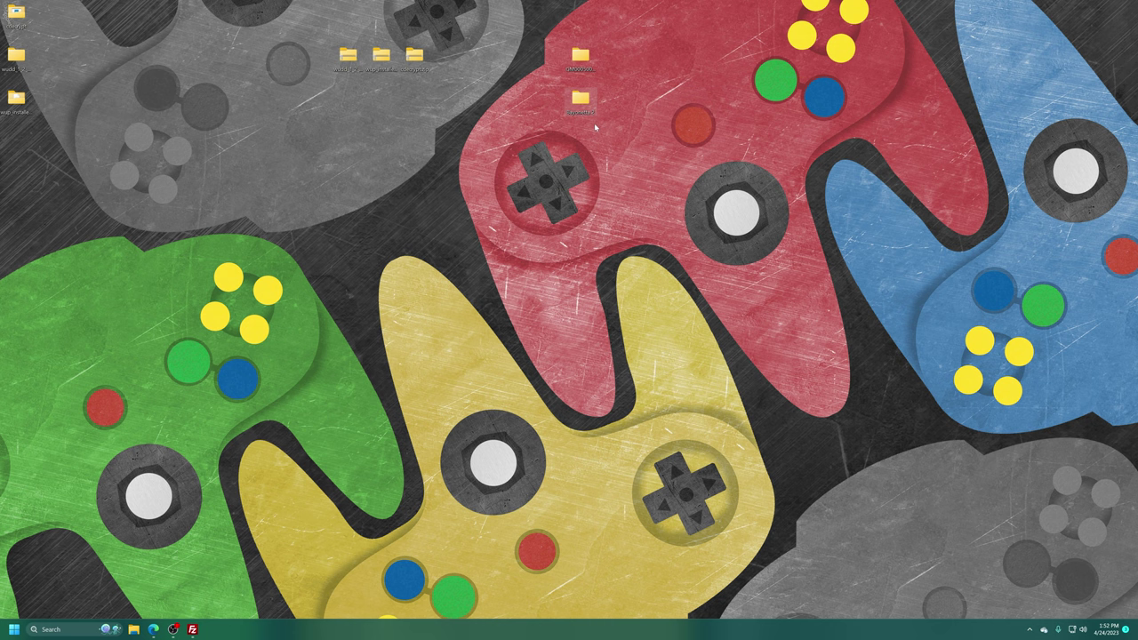
pyautogui.click(589, 71)
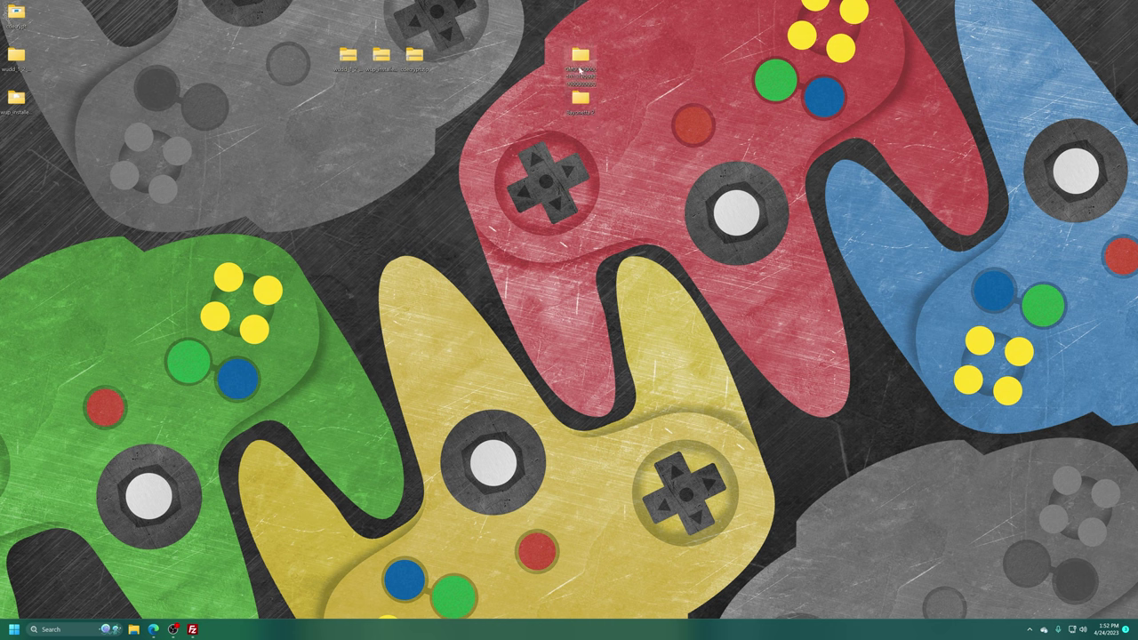
pyautogui.click(583, 68)
pyautogui.write('Bayonetta')
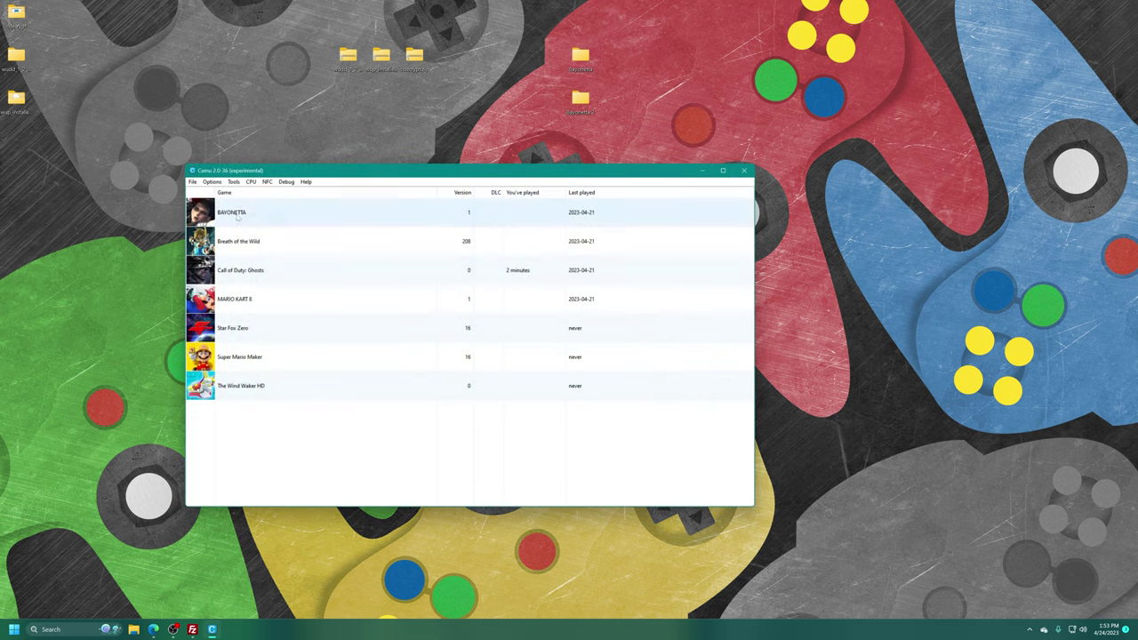
# - Boot Bayonetta 2 by dropping PRJ_010.rpx from the Bayonetta 2 code folder onto Cemu
pyautogui.click(583, 103)
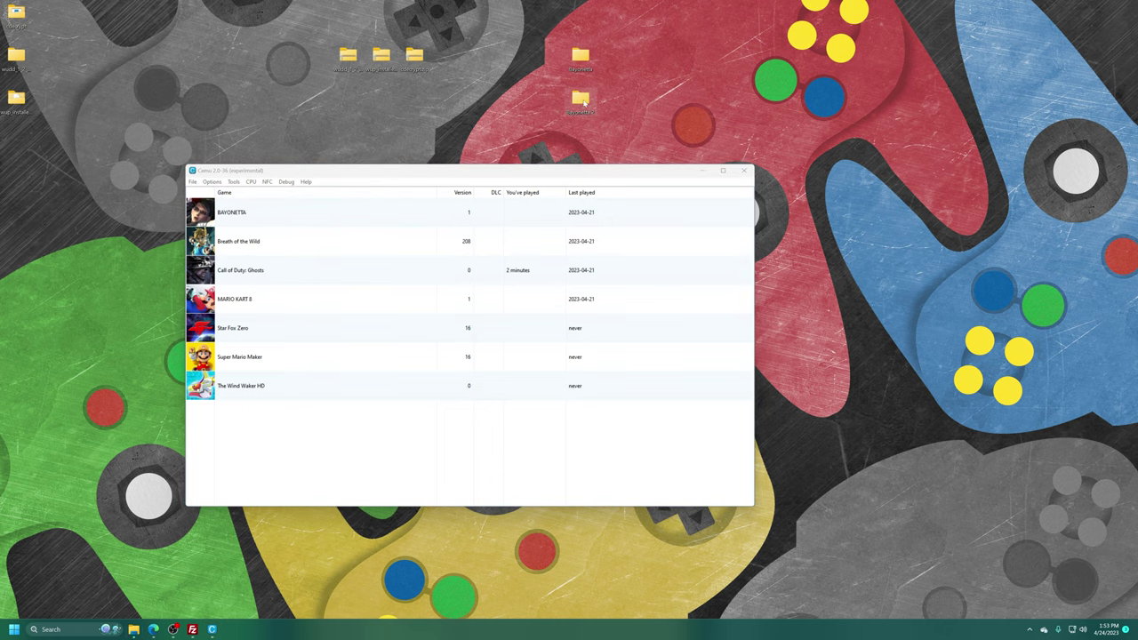
pyautogui.doubleClick(583, 104)
pyautogui.moveTo(350, 223); pyautogui.dragTo(900, 57)
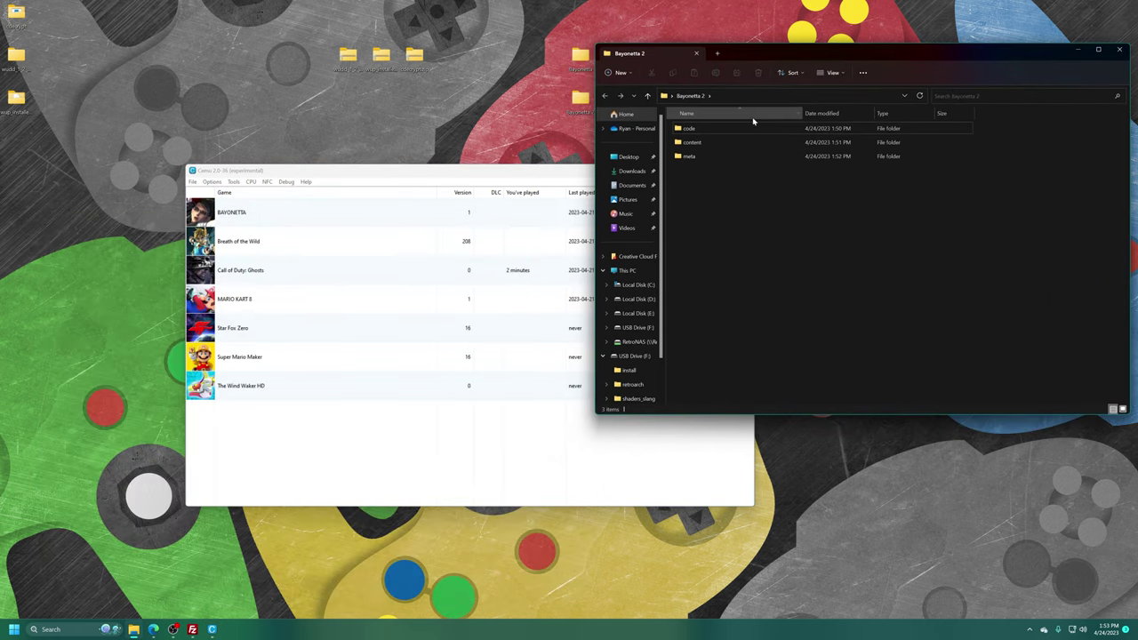
pyautogui.doubleClick(706, 128)
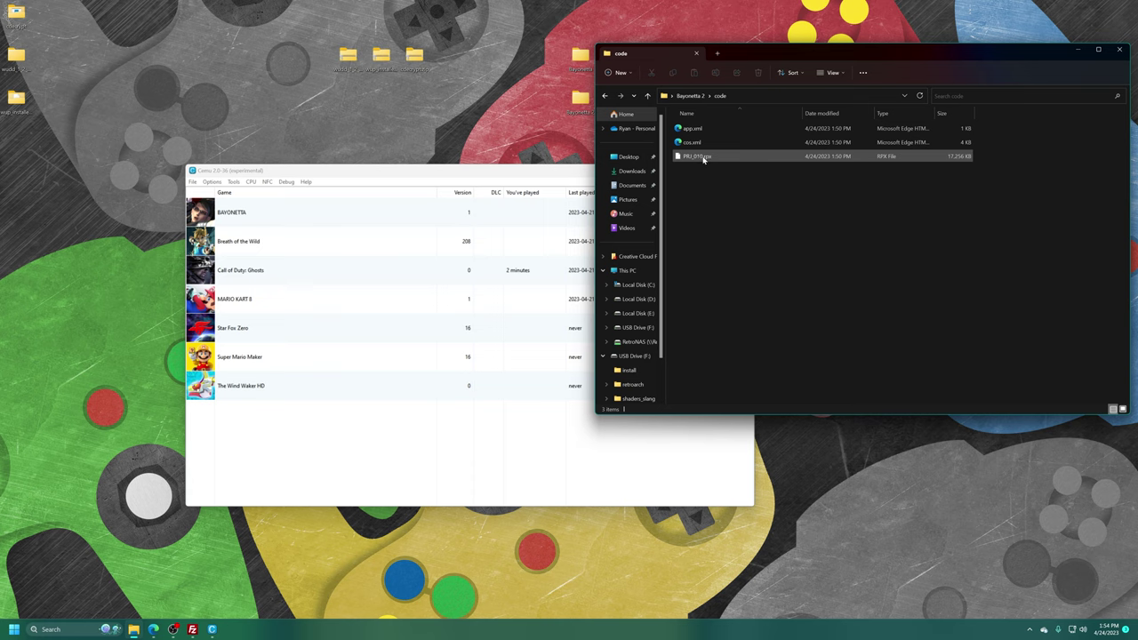
pyautogui.moveTo(703, 159); pyautogui.dragTo(480, 426)
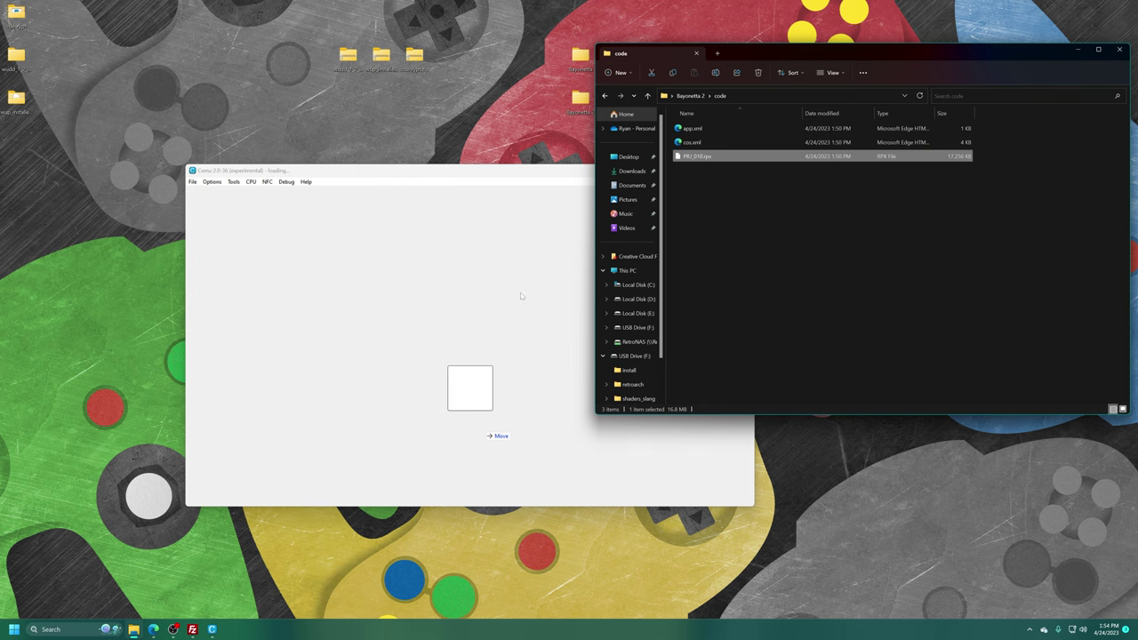
pyautogui.click(425, 175)
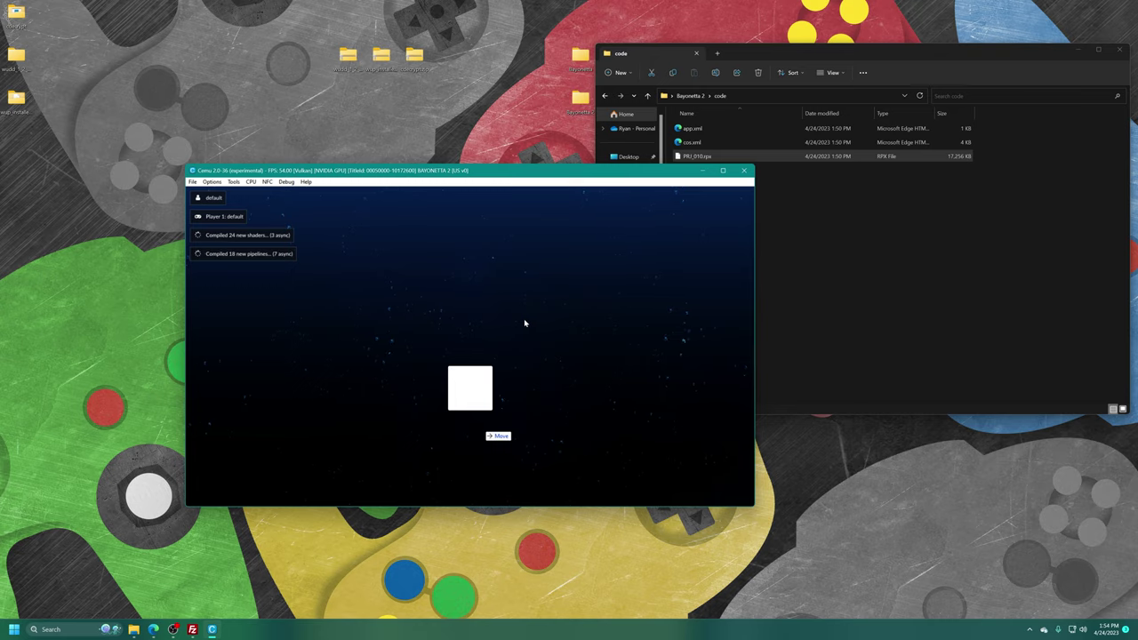
# - Move the Cemu window to the upper left and toggle the game to fullscreen and back
pyautogui.moveTo(503, 165); pyautogui.dragTo(368, 29)
pyautogui.rightClick(391, 419)
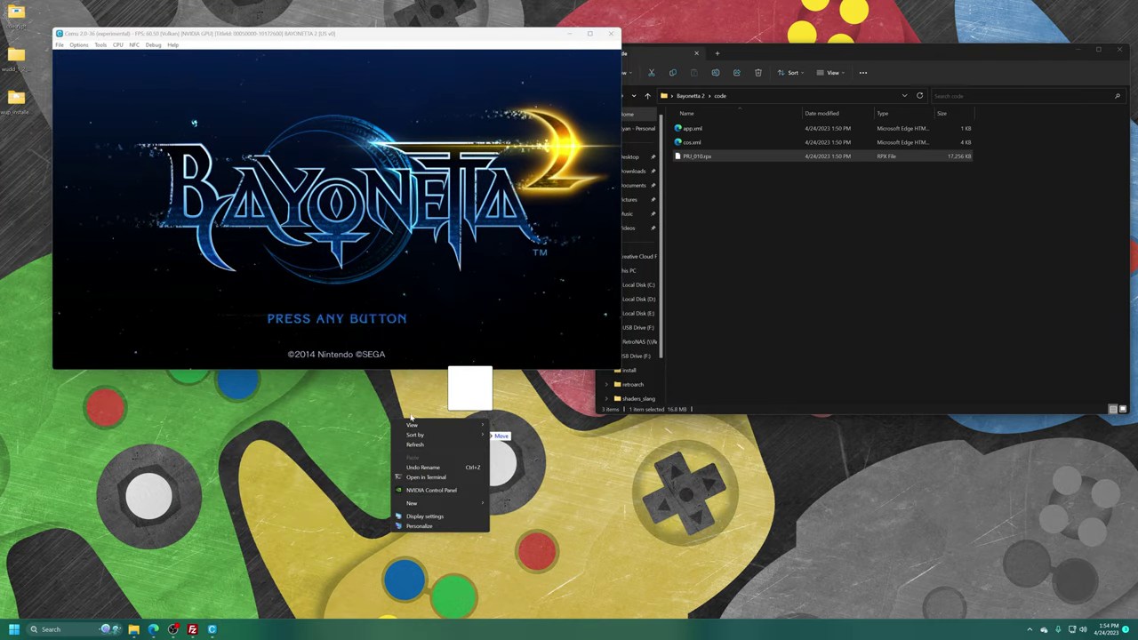
pyautogui.press('Escape')
pyautogui.doubleClick(475, 222)
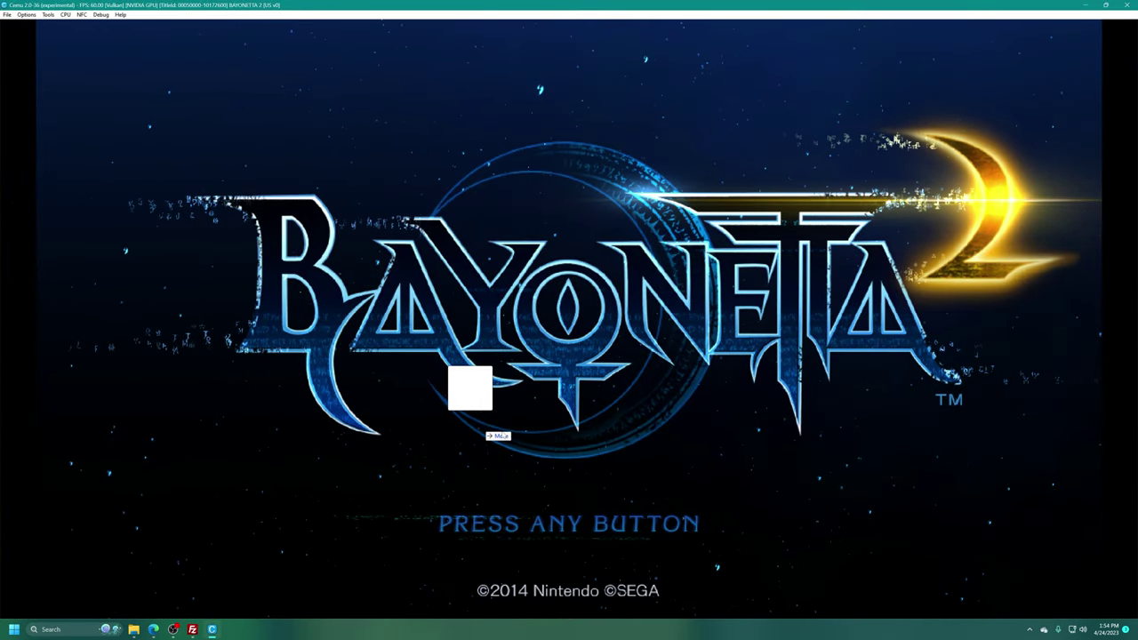
pyautogui.click(1105, 6)
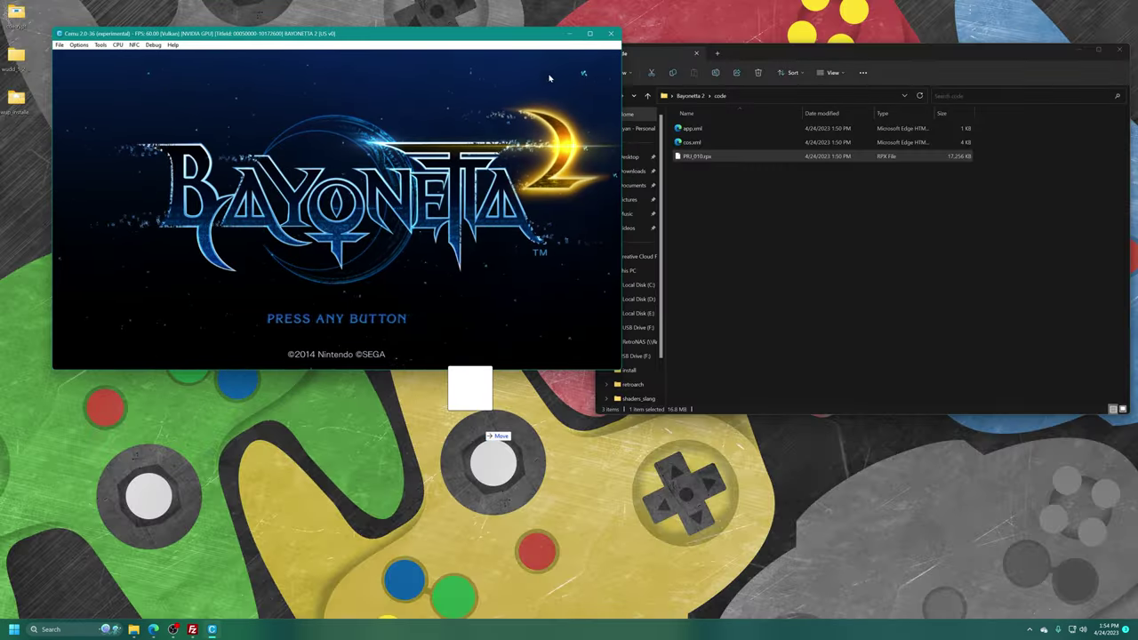
# - Confirm past the save-slot screen and auto-save notice to reach the main menu
pyautogui.moveTo(400, 37); pyautogui.dragTo(377, 22)
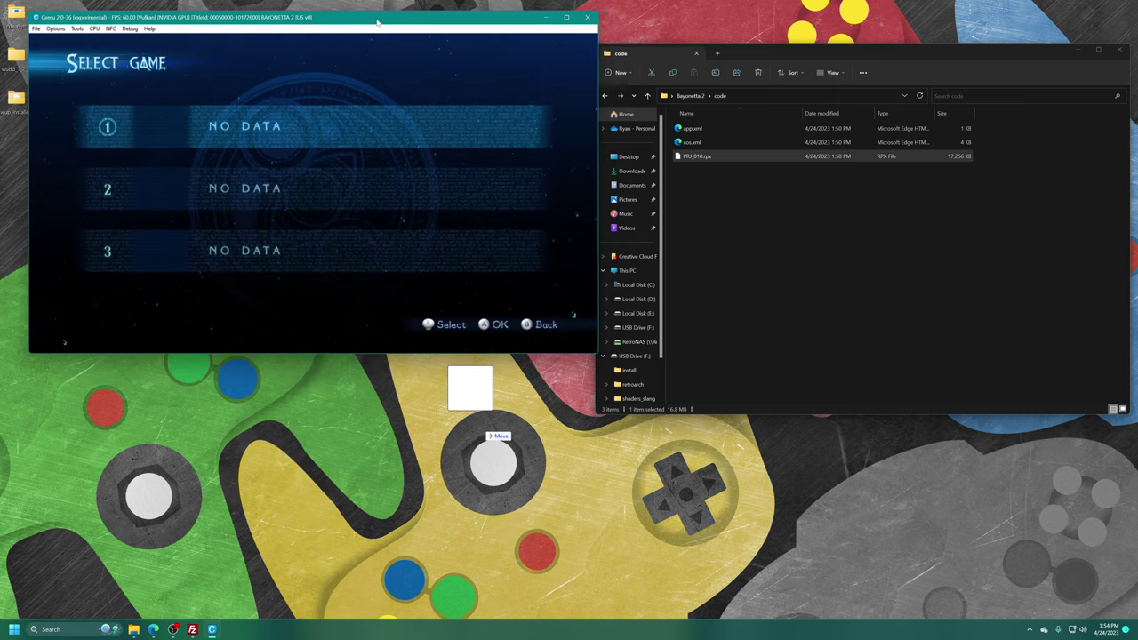
pyautogui.press('Return')
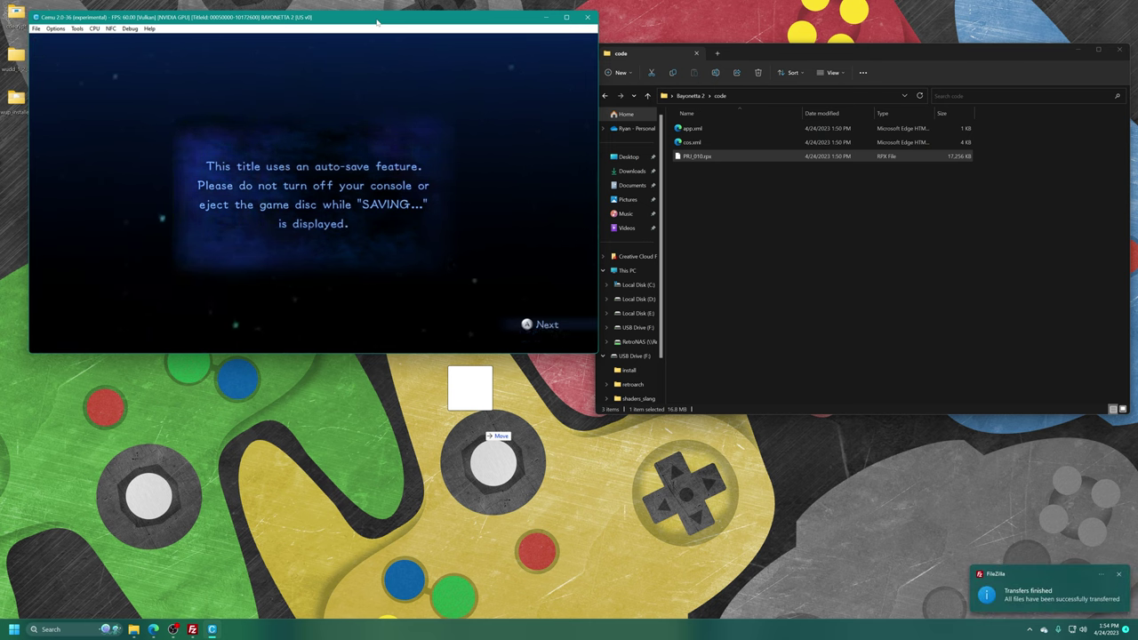
pyautogui.press('Return')
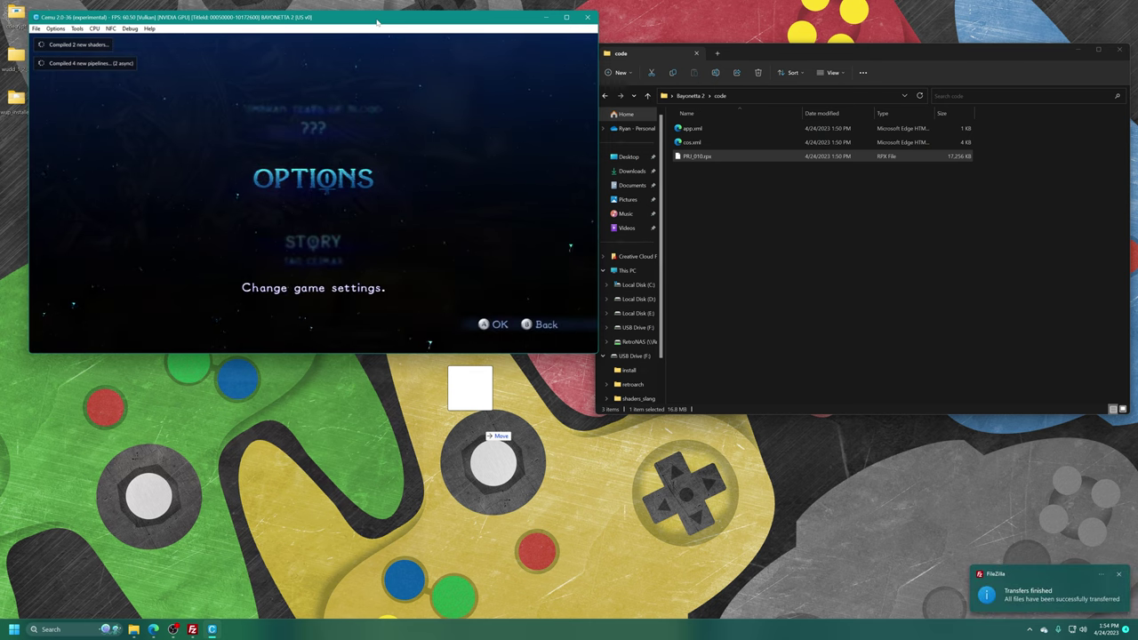